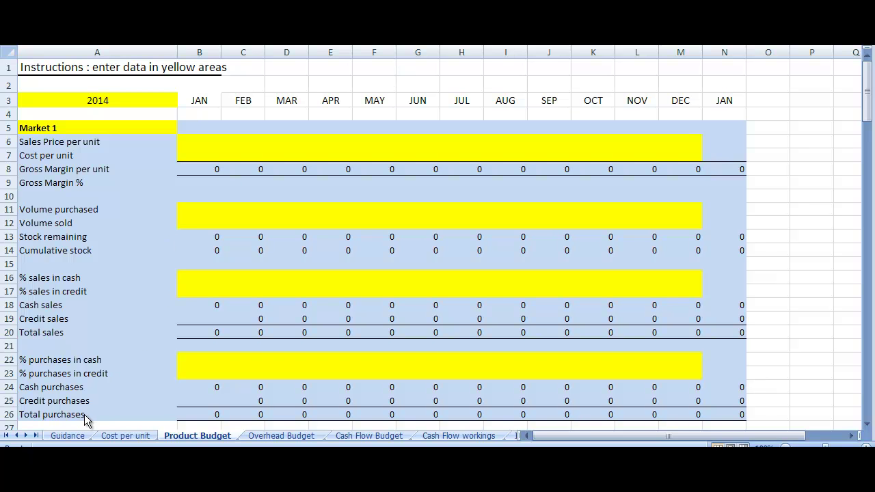
On the Guidance sheet, fill the Data entry row (row 2) with yellow.
{"action": "key", "text": "ctrl+Home"}
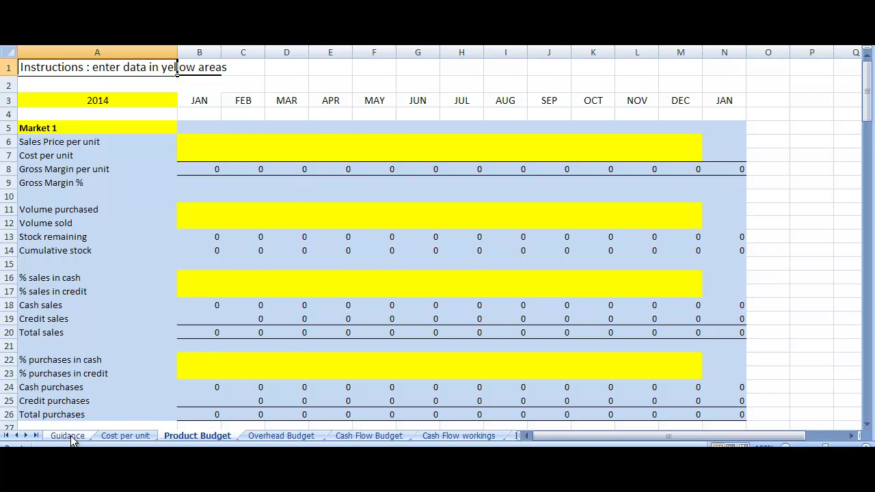
{"action": "left_click", "coordinate": [68, 436]}
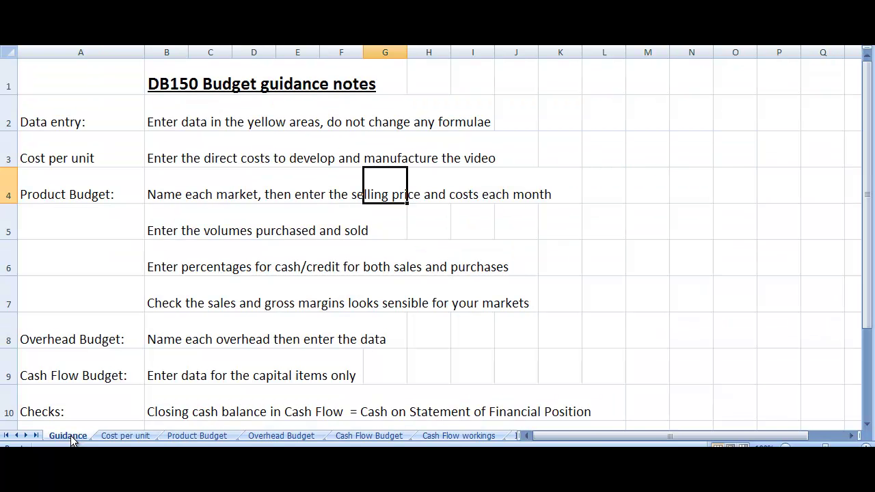
{"action": "left_click", "coordinate": [6, 117]}
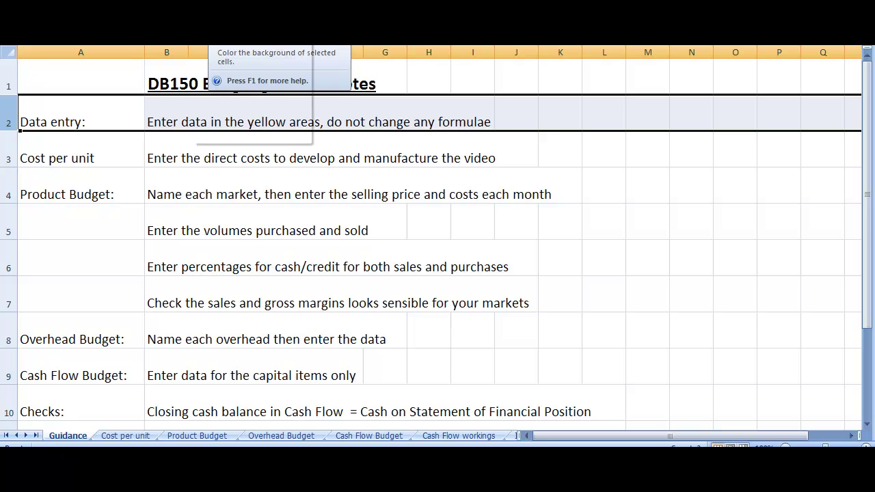
{"action": "left_click", "coordinate": [213, 1]}
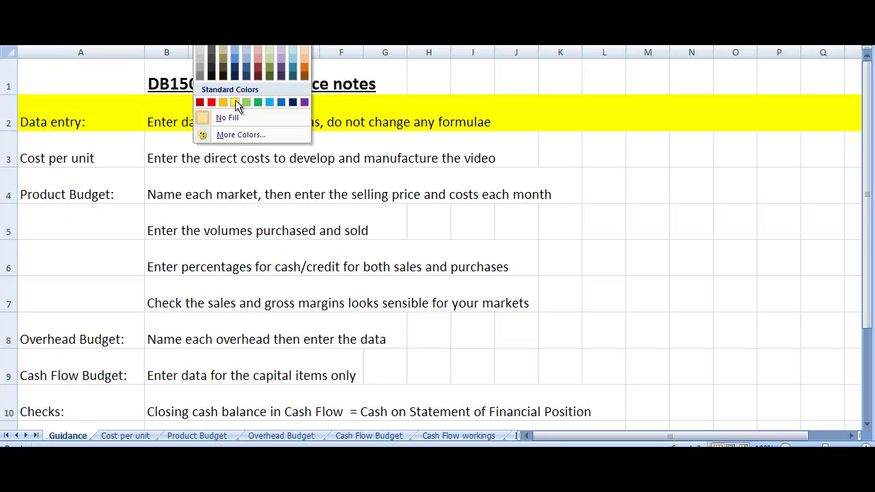
{"action": "left_click", "coordinate": [235, 101]}
{"action": "left_click", "coordinate": [602, 192]}
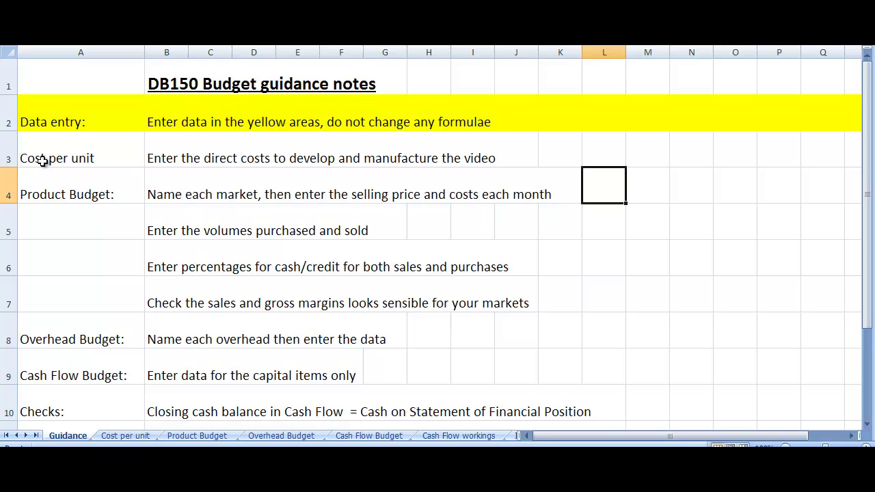
On the Cost per unit sheet, enter development costs: Scriptwriting 10000, Graphics 15000, Programming 20000 and Sound 25000.
{"action": "left_click", "coordinate": [10, 158]}
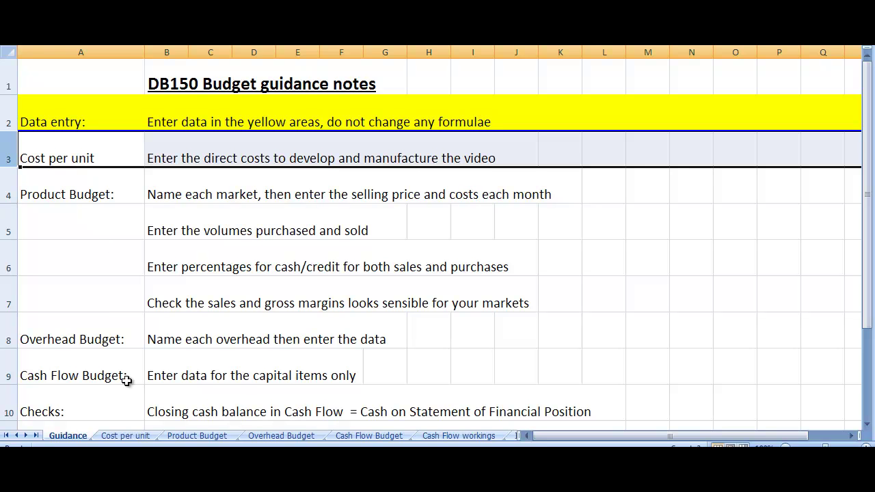
{"action": "left_click", "coordinate": [136, 436]}
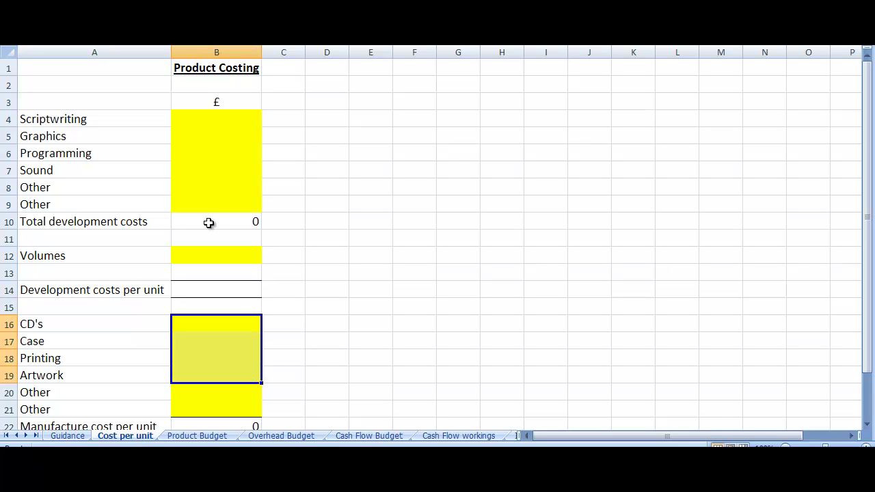
{"action": "left_click", "coordinate": [222, 116]}
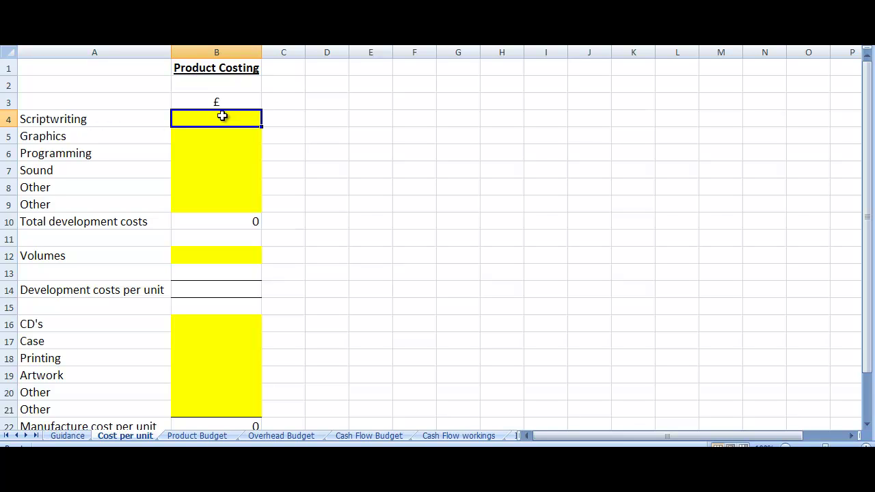
{"action": "type", "text": "10000"}
{"action": "key", "text": "Return"}
{"action": "type", "text": "150000"}
{"action": "key", "text": "BackSpace"}
{"action": "key", "text": "Return"}
{"action": "type", "text": "20000"}
{"action": "key", "text": "Return"}
{"action": "type", "text": "25000"}
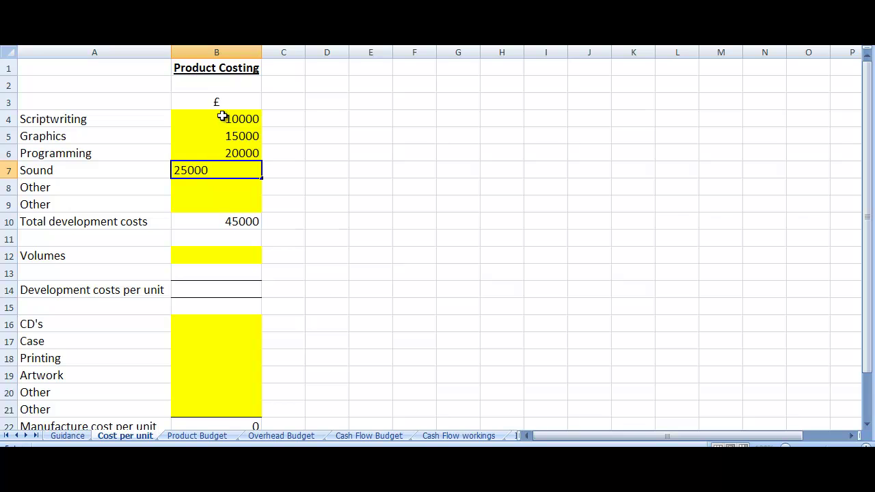
{"action": "key", "text": "Return"}
Leave the two Other development costs blank and set Volumes to 10000.
{"action": "key", "text": "Return"}
{"action": "key", "text": "Return"}
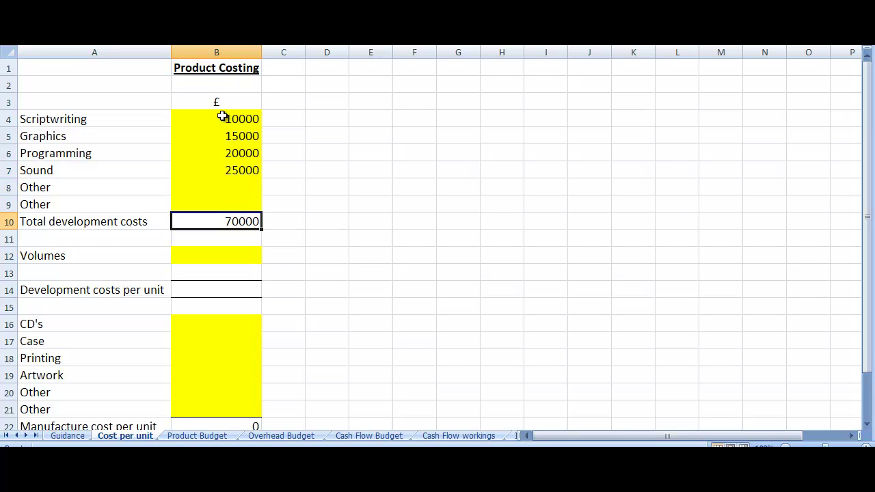
{"action": "key", "text": "Return"}
{"action": "key", "text": "Return"}
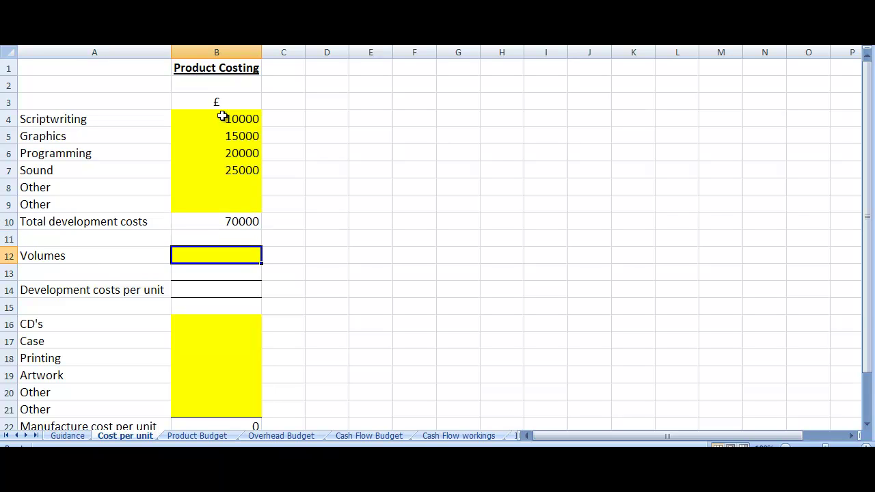
{"action": "type", "text": "1000"}
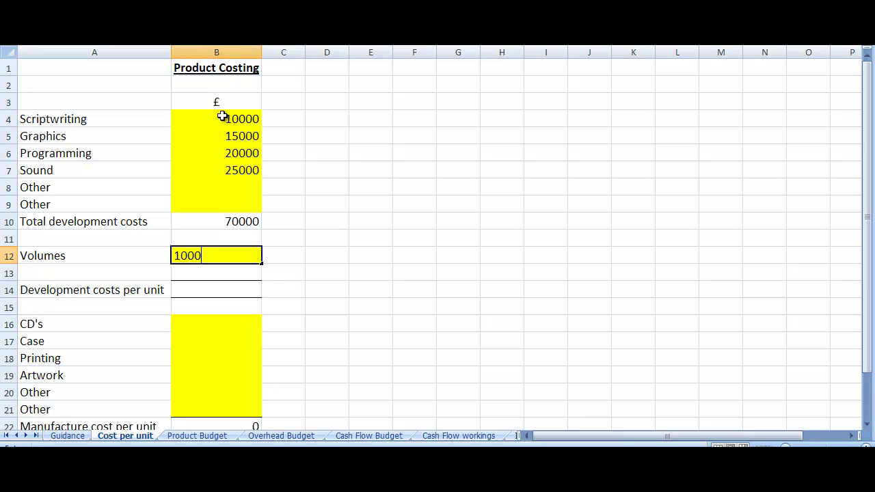
{"action": "type", "text": "0"}
{"action": "key", "text": "Return"}
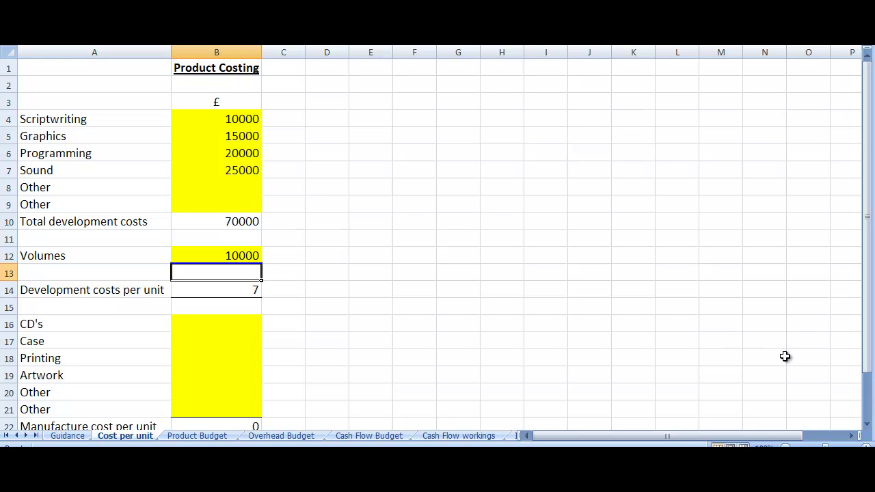
Enter the manufacture costs per unit: CD's 1, Case 2, Printing 3 and Artwork 5, leaving both Other rows blank.
{"action": "left_click", "coordinate": [868, 427]}
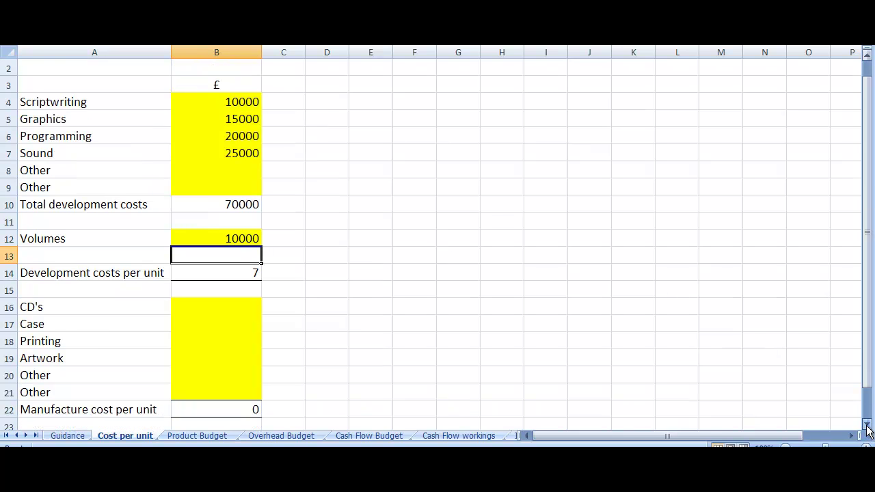
{"action": "left_click", "coordinate": [868, 427]}
{"action": "left_click", "coordinate": [868, 427]}
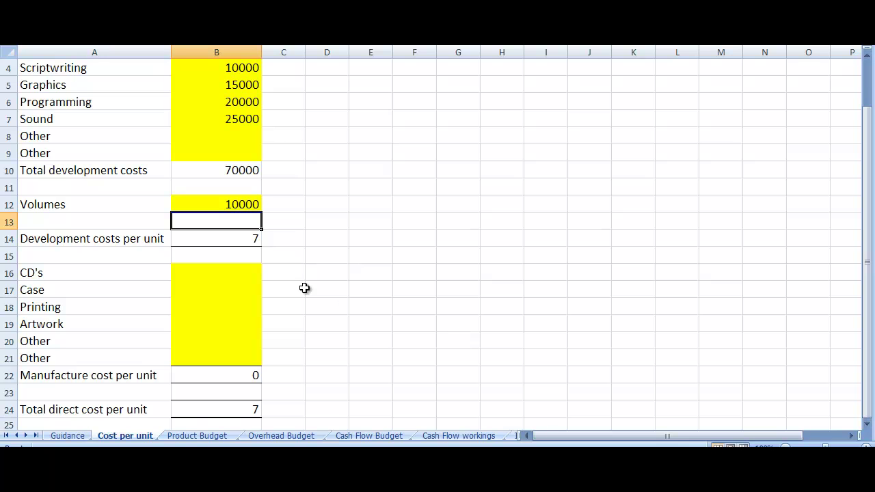
{"action": "left_click", "coordinate": [231, 273]}
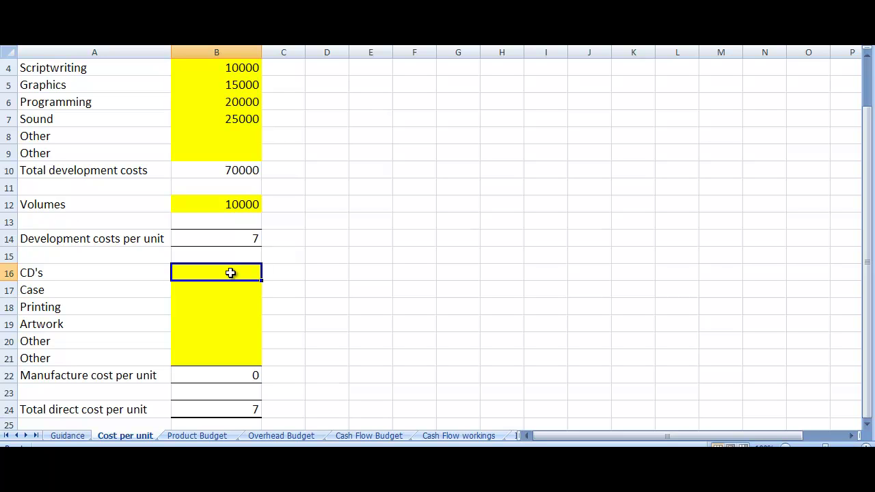
{"action": "type", "text": "1"}
{"action": "key", "text": "Return"}
{"action": "type", "text": "2"}
{"action": "key", "text": "Return"}
{"action": "type", "text": "3"}
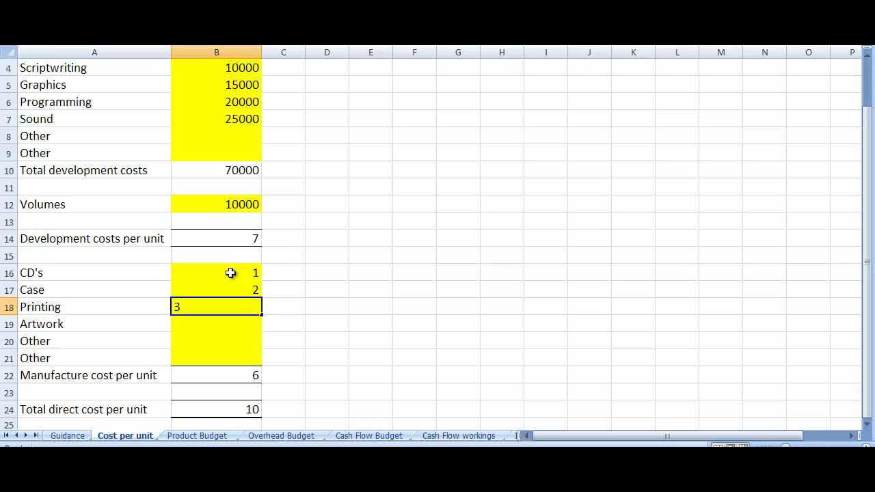
{"action": "key", "text": "Return"}
{"action": "type", "text": "5"}
{"action": "key", "text": "Return"}
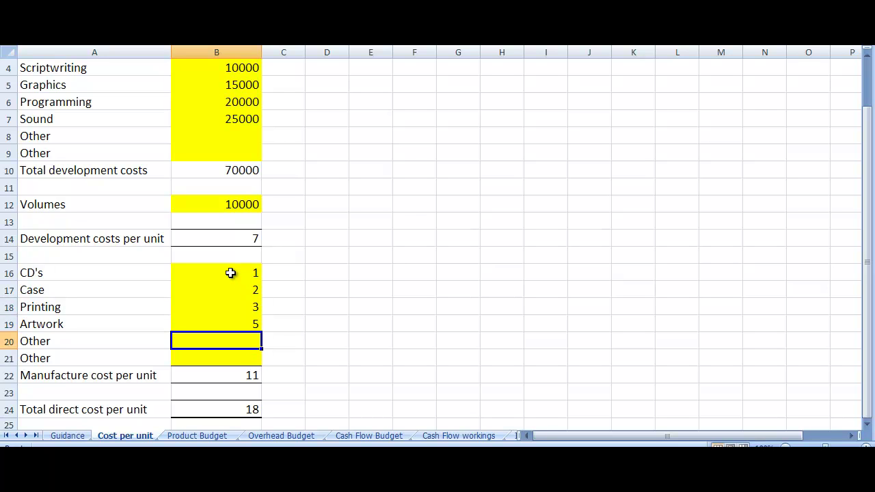
{"action": "key", "text": "Return"}
{"action": "key", "text": "Return"}
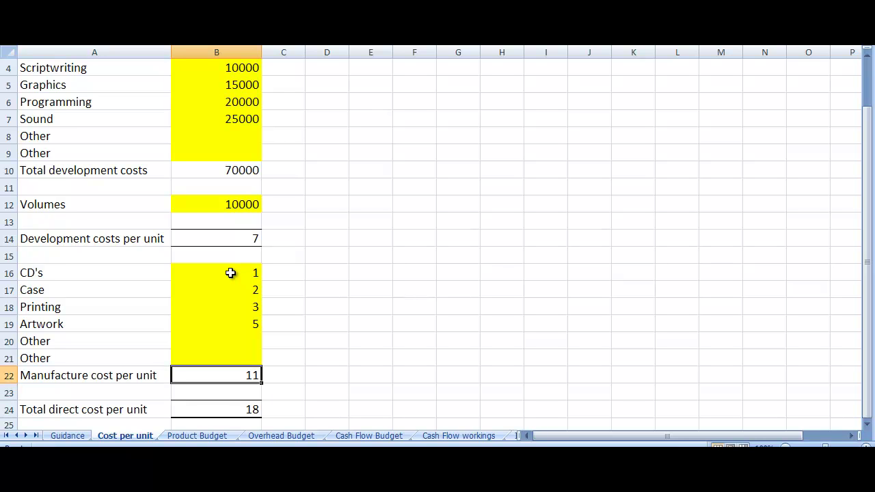
Carry the total direct cost per unit into the Product Budget sheet, setting Market 1's Cost per unit to 18 for January through December.
{"action": "left_click", "coordinate": [236, 236]}
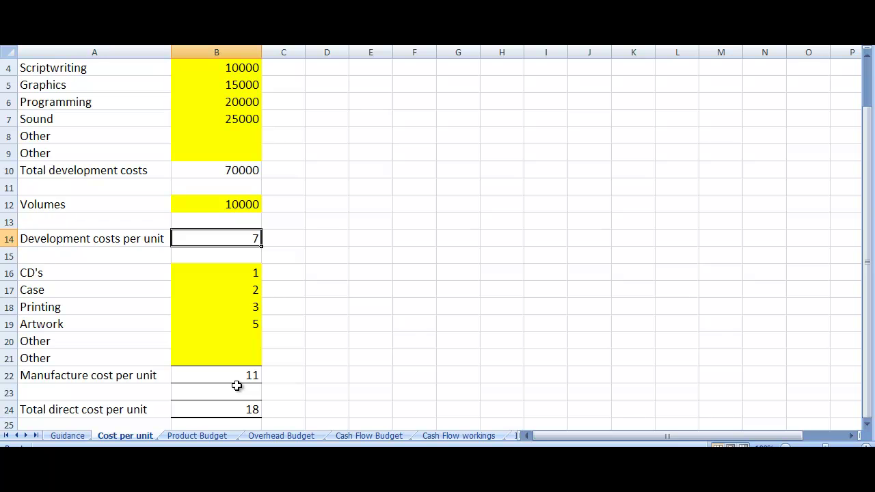
{"action": "left_click", "coordinate": [233, 407]}
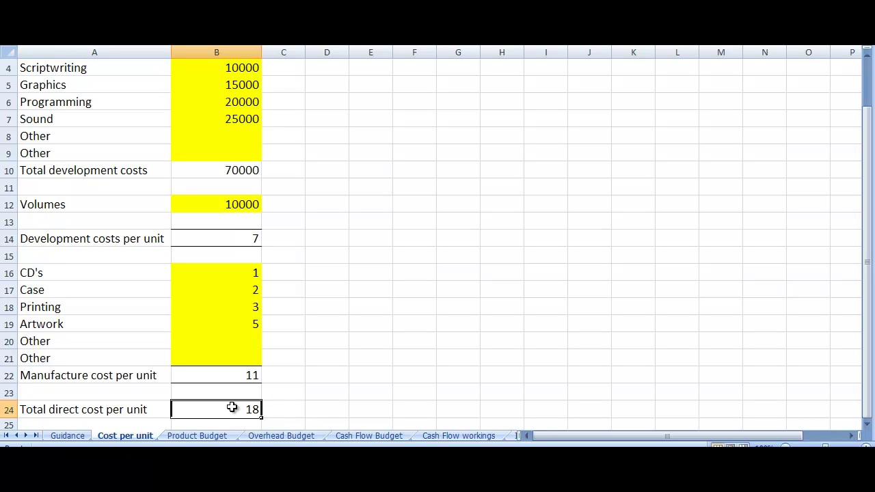
{"action": "left_click", "coordinate": [197, 436]}
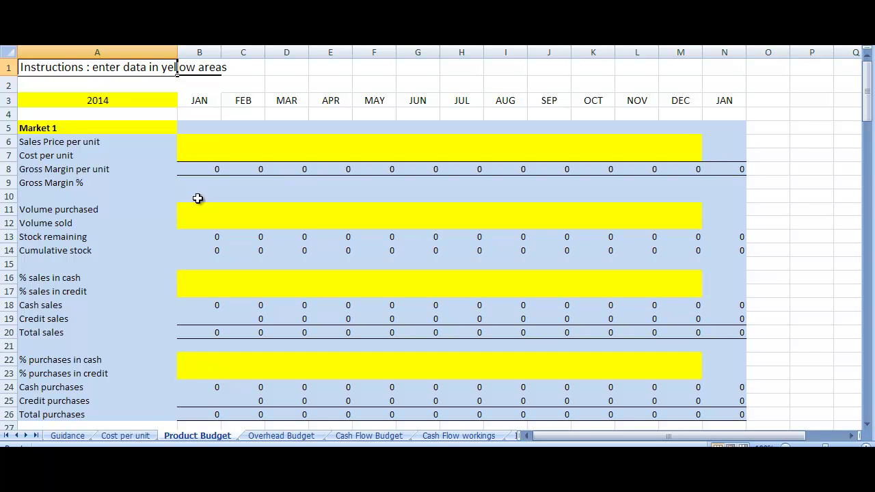
{"action": "left_click", "coordinate": [204, 153]}
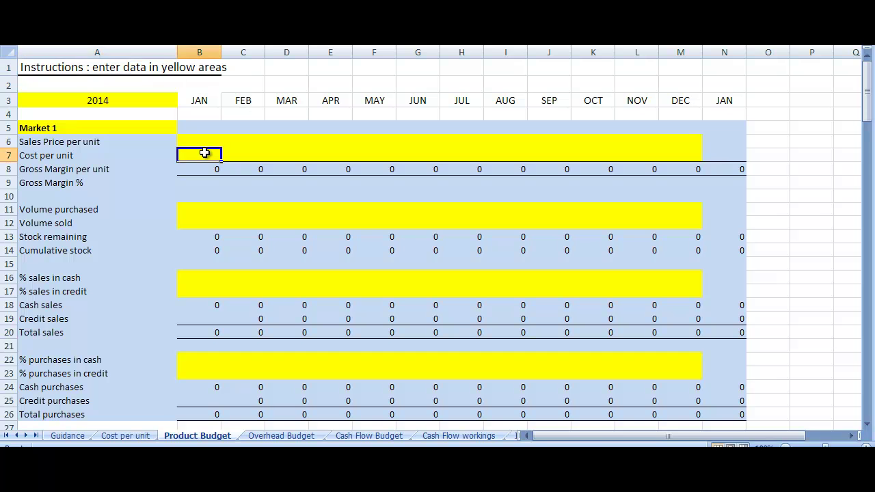
{"action": "type", "text": "16"}
{"action": "key", "text": "BackSpace"}
{"action": "type", "text": "8"}
{"action": "key", "text": "Return"}
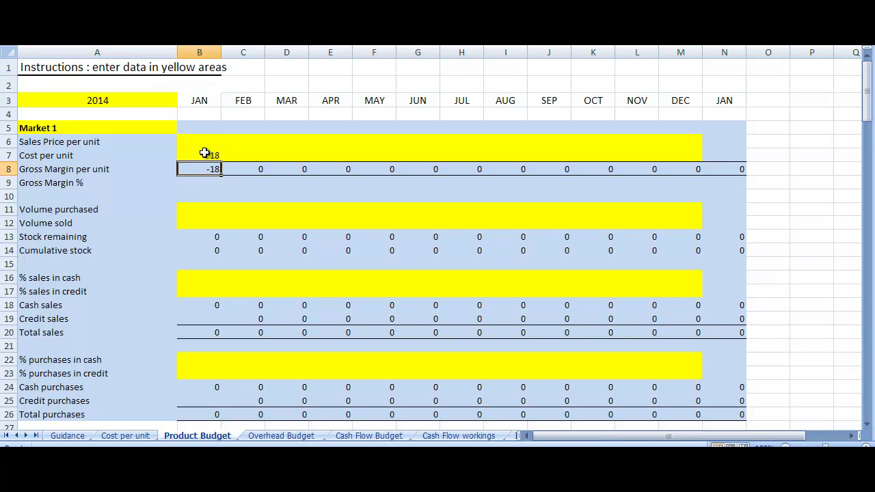
{"action": "left_click", "coordinate": [205, 154]}
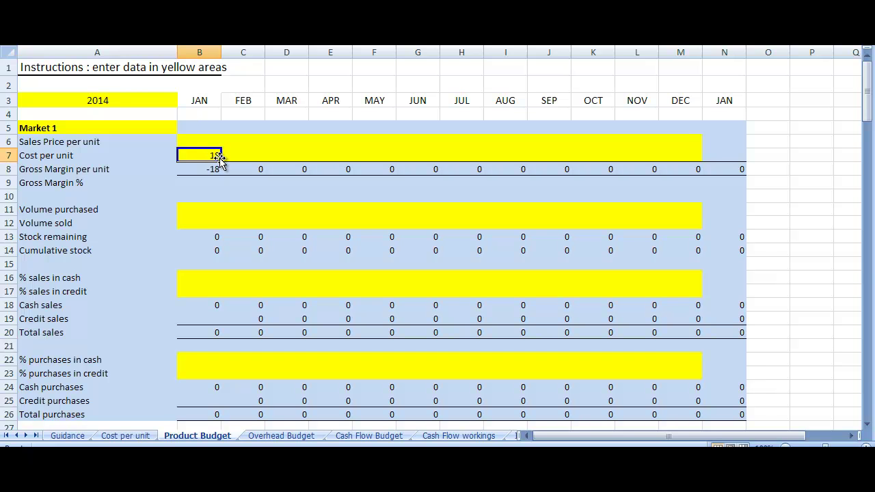
{"action": "left_click_drag", "start_coordinate": [221, 162], "coordinate": [676, 152]}
{"action": "left_click_drag", "start_coordinate": [692, 156], "coordinate": [694, 157]}
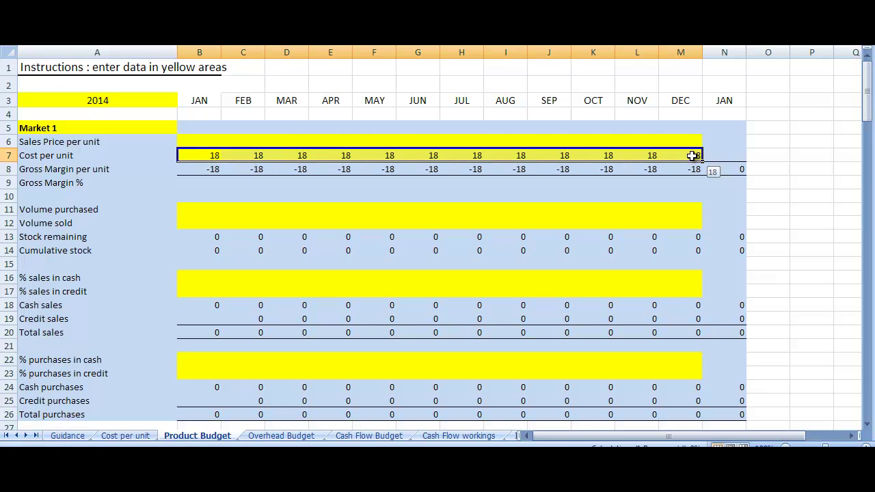
Set Market 1's Sales Price per unit to 28 for every month from January through December.
{"action": "left_click", "coordinate": [208, 139]}
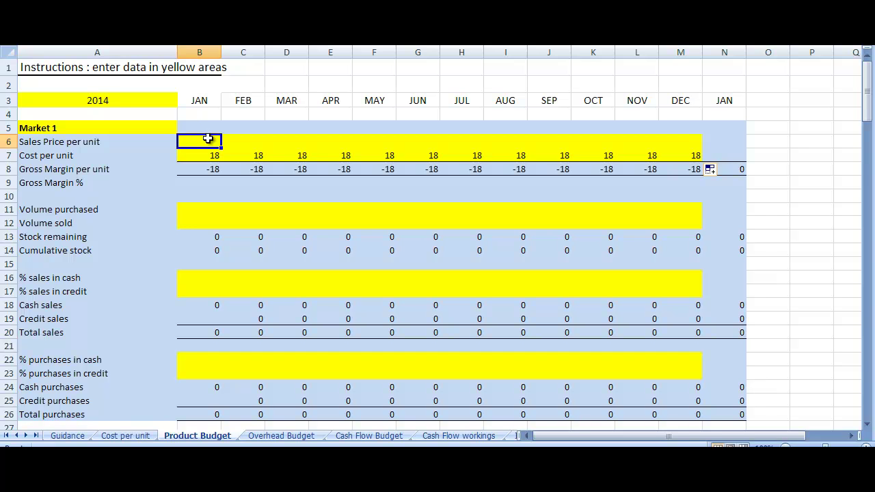
{"action": "type", "text": "28"}
{"action": "key", "text": "Return"}
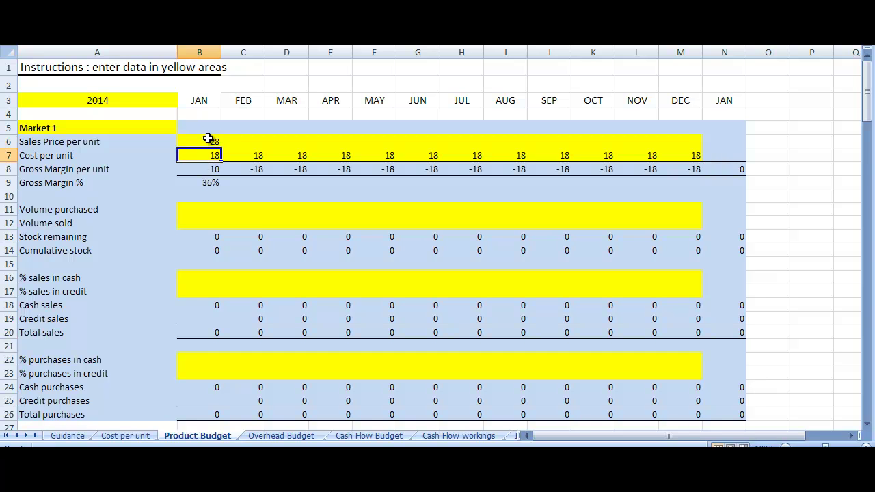
{"action": "left_click", "coordinate": [208, 139]}
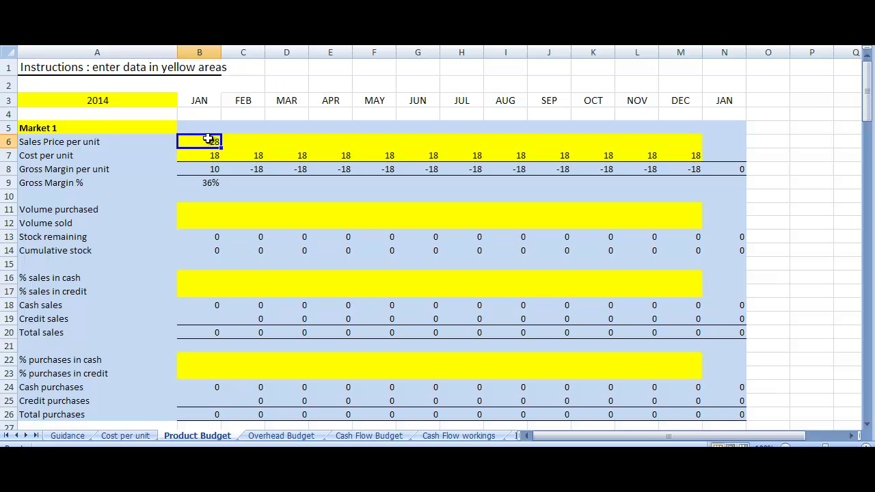
{"action": "left_click_drag", "start_coordinate": [222, 149], "coordinate": [724, 184]}
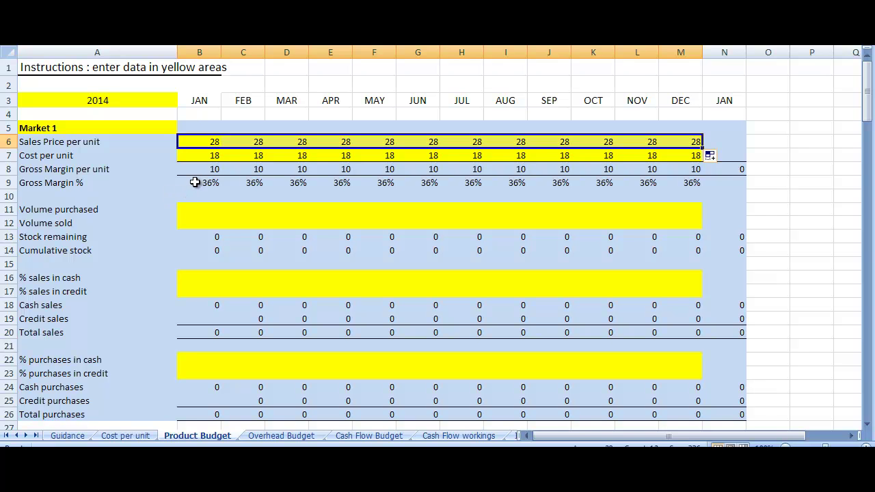
Rename the Market 1 heading in the product budget as China.
{"action": "left_click", "coordinate": [42, 127]}
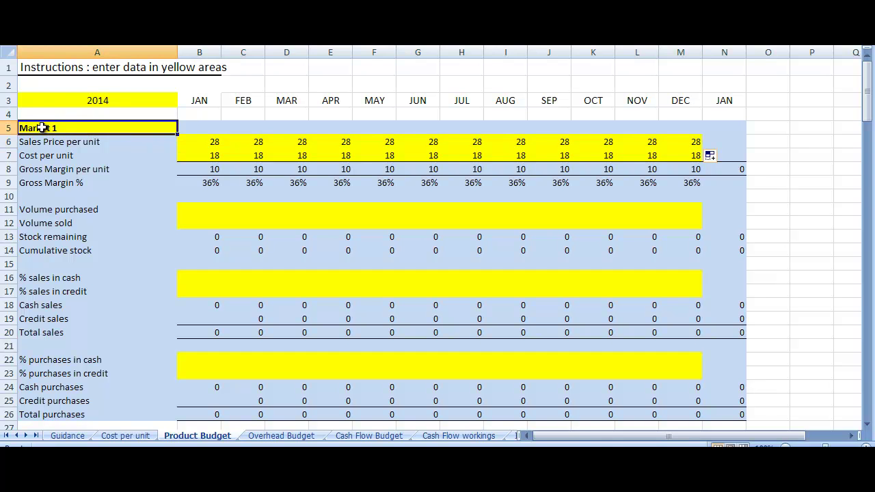
{"action": "type", "text": "China"}
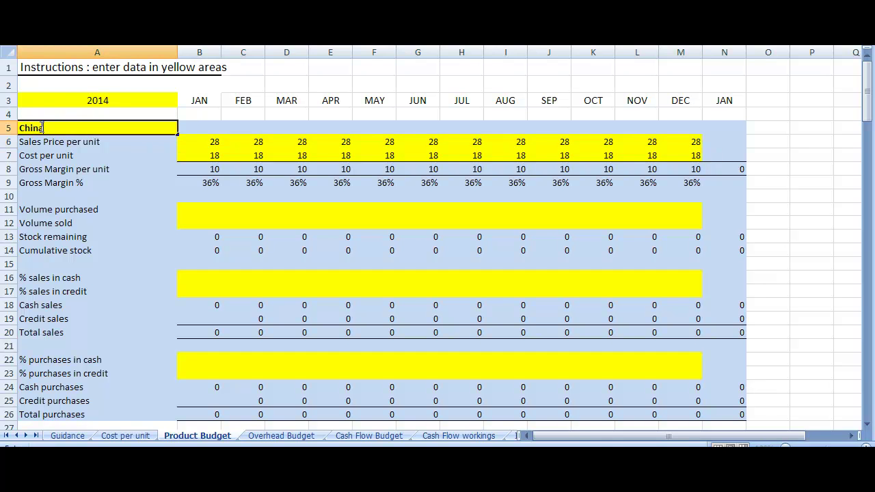
{"action": "key", "text": "Return"}
{"action": "left_click", "coordinate": [42, 127]}
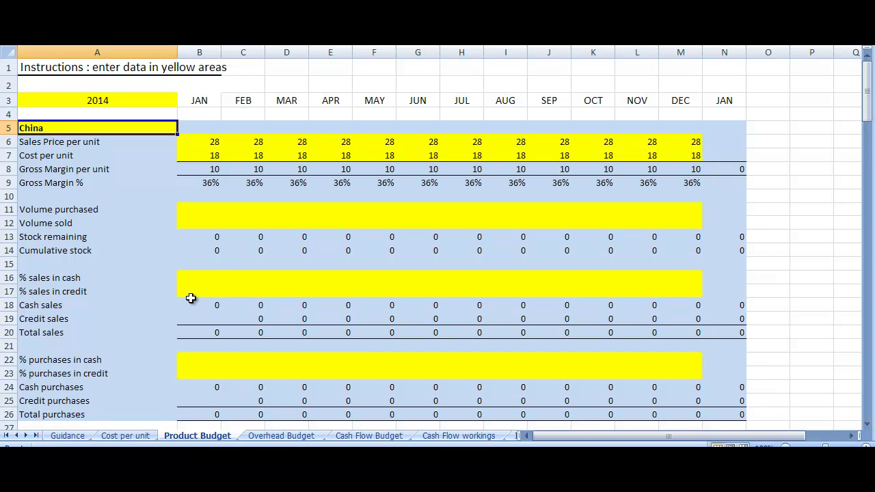
Enter China's volumes as 500 purchased and 200 sold for January, and 200 sold for February.
{"action": "left_click", "coordinate": [216, 212]}
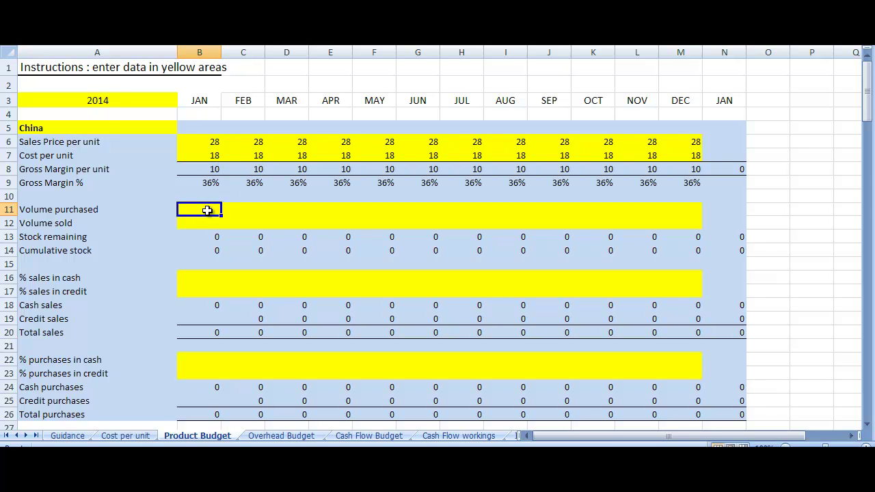
{"action": "type", "text": "500"}
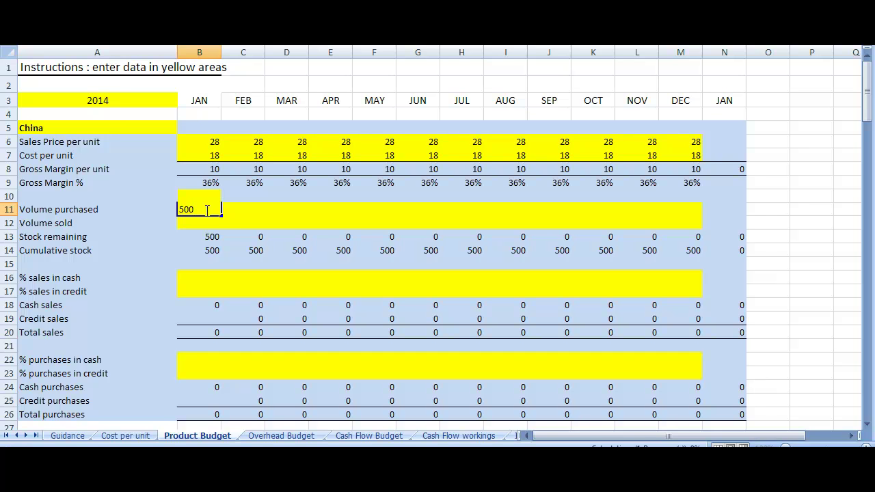
{"action": "key", "text": "Return"}
{"action": "type", "text": "2"}
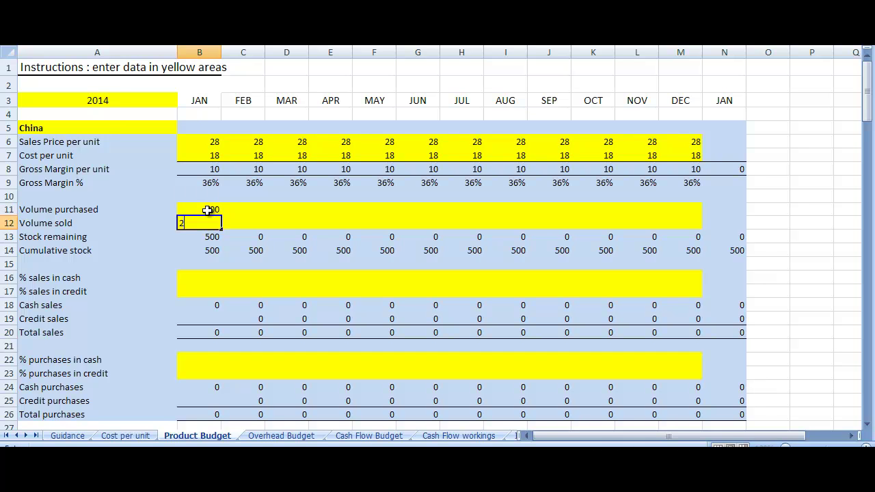
{"action": "type", "text": "00"}
{"action": "key", "text": "Tab"}
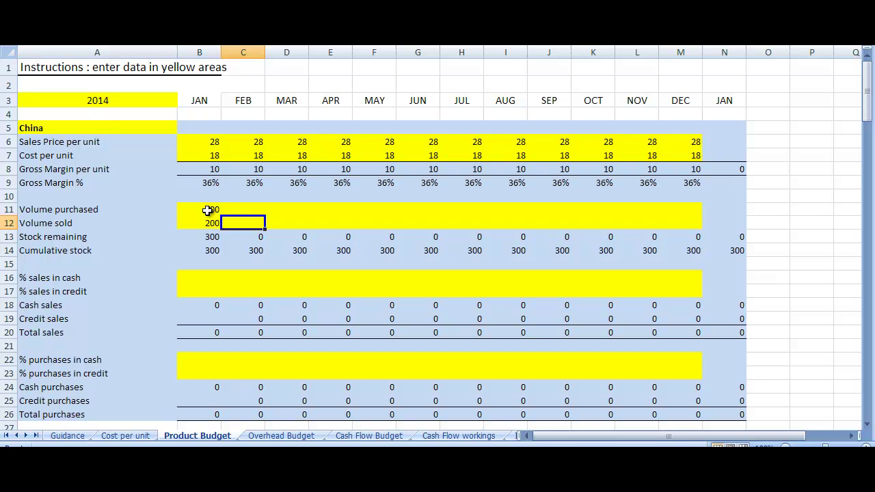
{"action": "type", "text": "200"}
{"action": "key", "text": "Tab"}
Enter China's March volumes as 500 purchased and 200 sold, and set April's Volume sold to 200.
{"action": "key", "text": "Up"}
{"action": "type", "text": "500"}
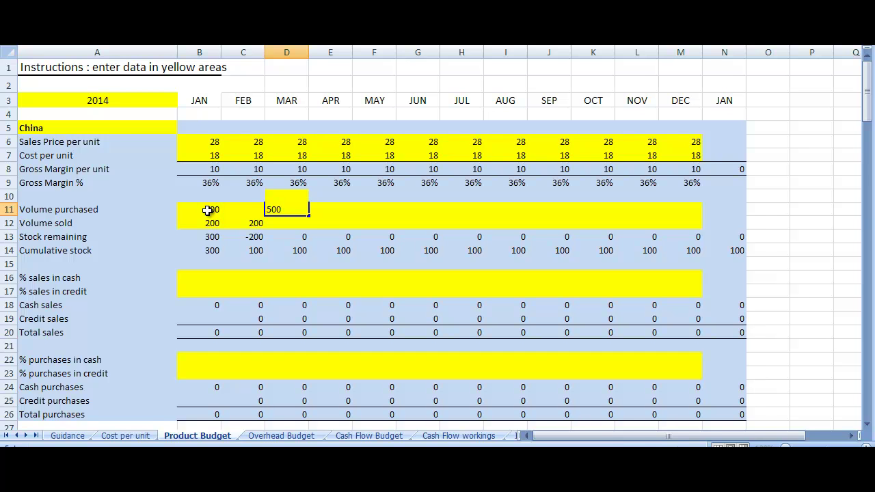
{"action": "key", "text": "Return"}
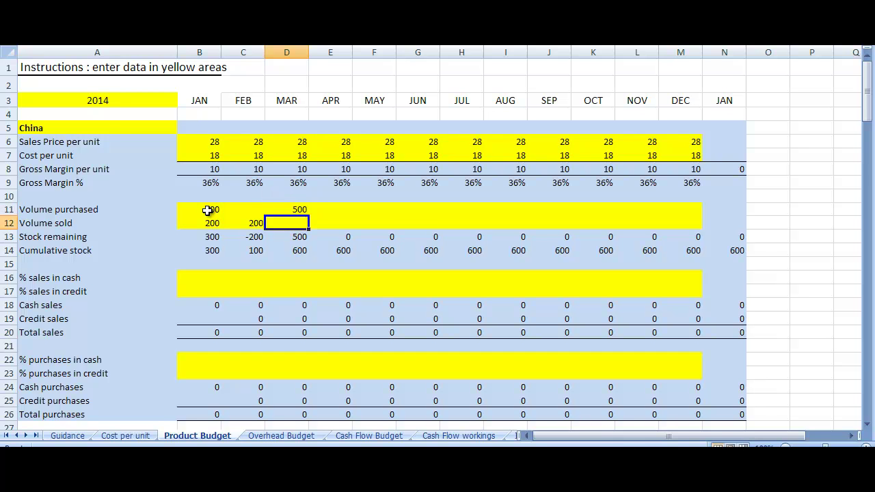
{"action": "type", "text": "200"}
{"action": "key", "text": "Tab"}
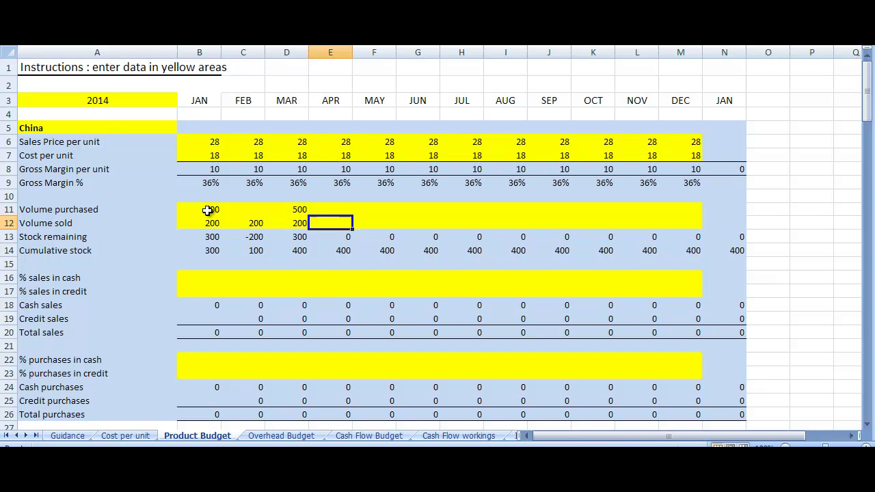
{"action": "type", "text": "200"}
{"action": "key", "text": "Tab"}
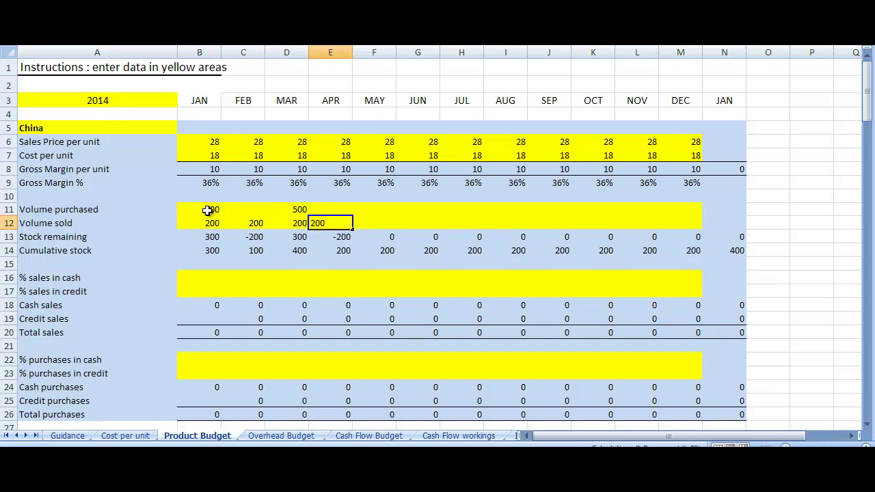
Examine China's cumulative stock for January through April.
{"action": "key", "text": "Left"}
{"action": "key", "text": "Left"}
{"action": "key", "text": "Left"}
{"action": "key", "text": "Down"}
{"action": "key", "text": "Down"}
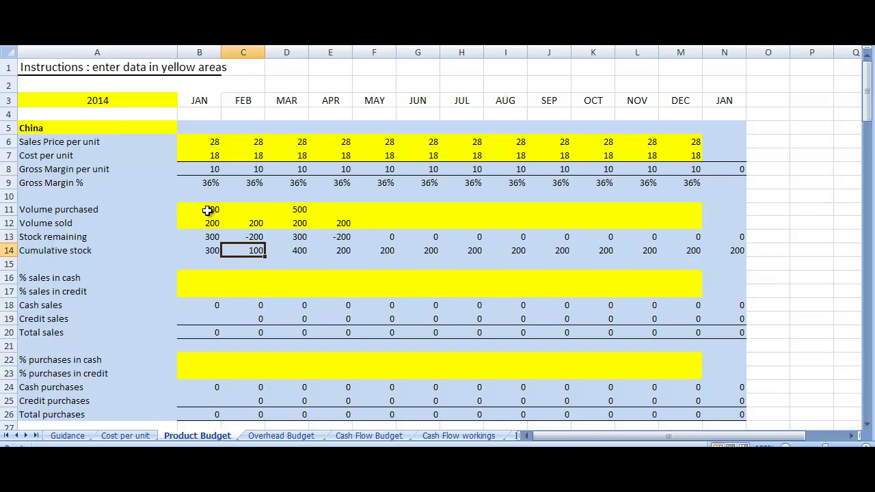
{"action": "key", "text": "Left"}
{"action": "key", "text": "Right"}
{"action": "key", "text": "Right"}
{"action": "key", "text": "Right"}
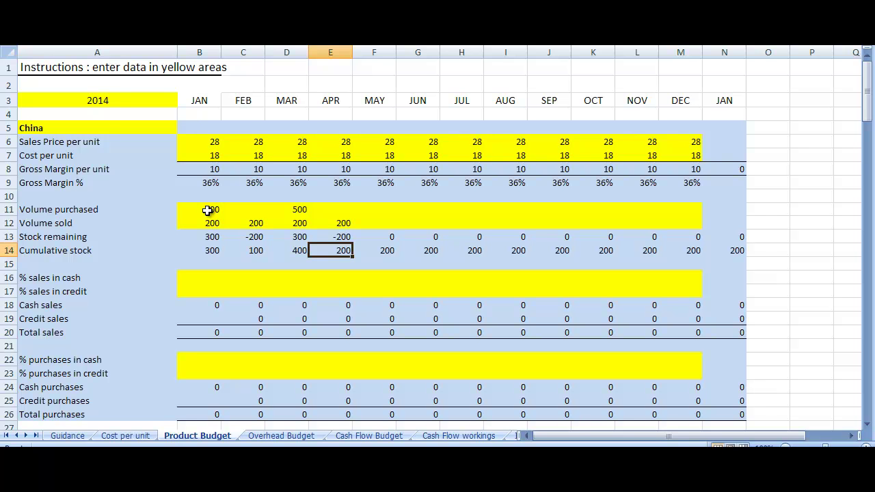
Set China's % sales in cash and % sales in credit to 50% each for January through December.
{"action": "key", "text": "Down"}
{"action": "key", "text": "Down"}
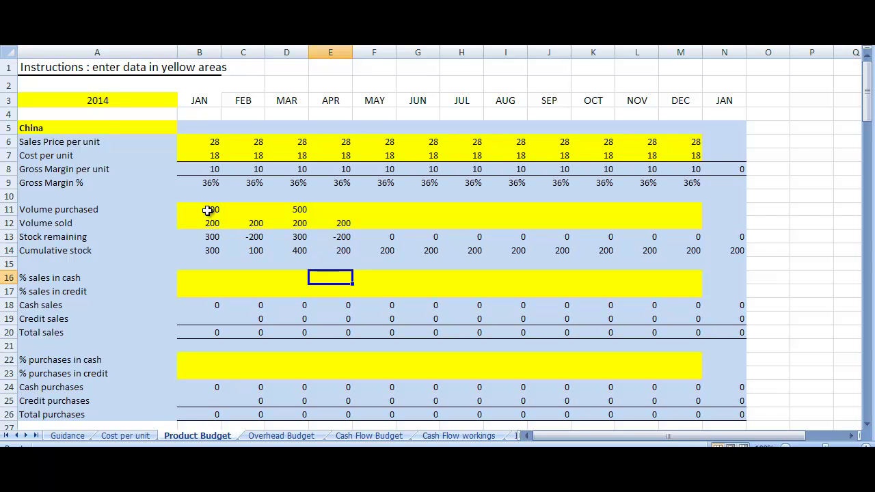
{"action": "key", "text": "Left"}
{"action": "key", "text": "Left"}
{"action": "key", "text": "Left"}
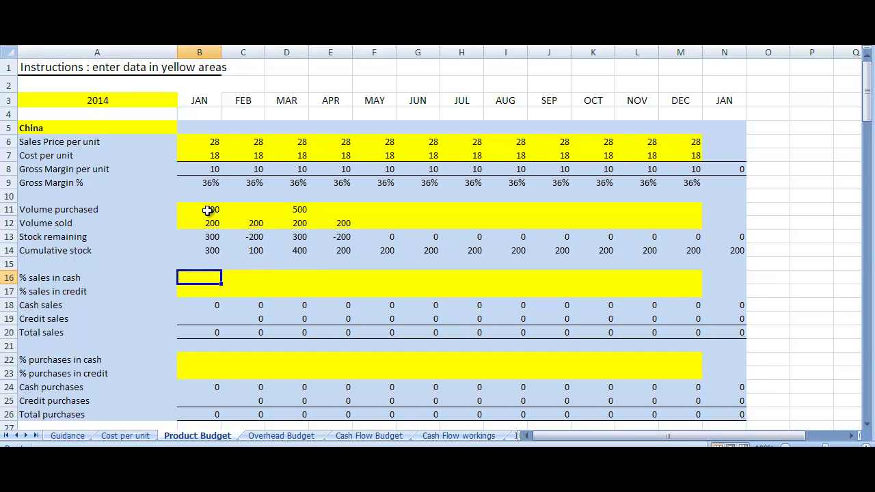
{"action": "type", "text": "50"}
{"action": "key", "text": "Return"}
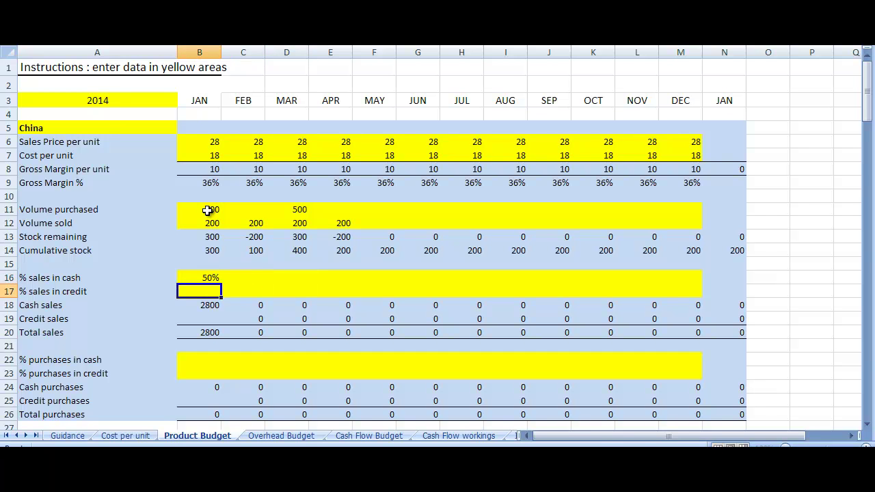
{"action": "type", "text": "50"}
{"action": "key", "text": "Return"}
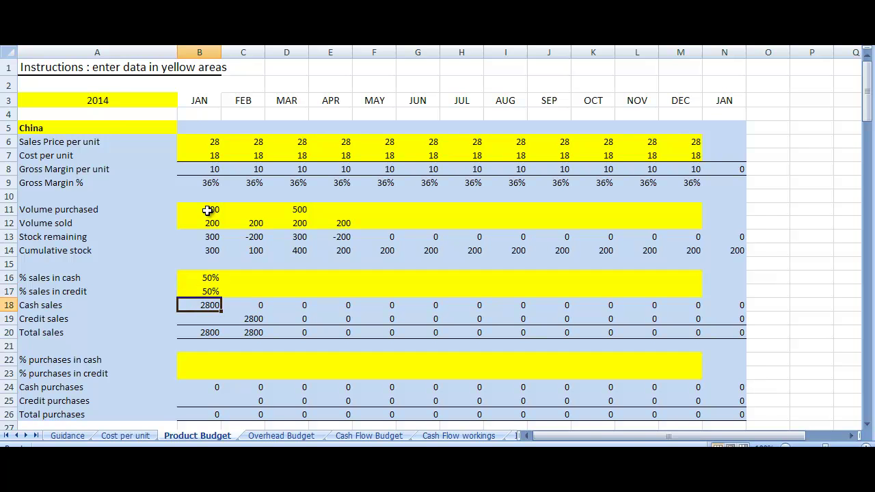
{"action": "left_click", "coordinate": [205, 278]}
{"action": "left_click_drag", "start_coordinate": [205, 277], "coordinate": [203, 290]}
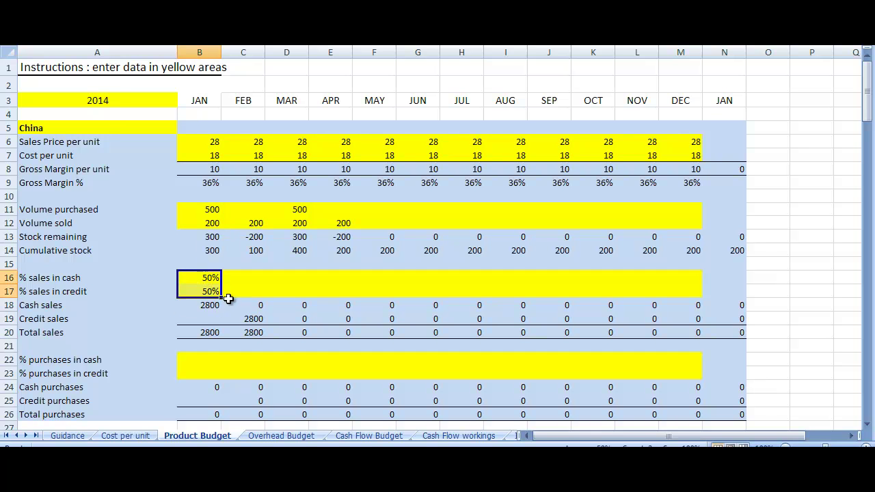
{"action": "left_click_drag", "start_coordinate": [223, 296], "coordinate": [688, 291]}
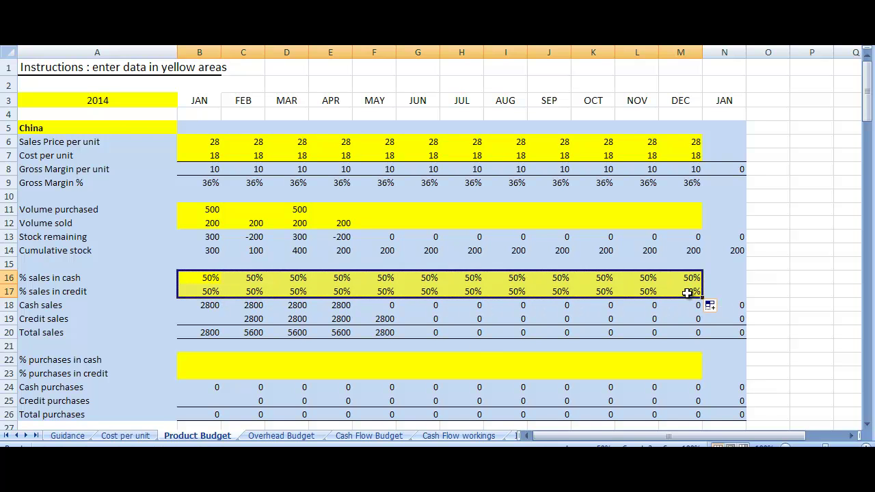
Set China's % purchases in cash to 70% and % purchases in credit to 30% for January through December.
{"action": "left_click", "coordinate": [211, 356]}
{"action": "type", "text": "70%"}
{"action": "key", "text": "Return"}
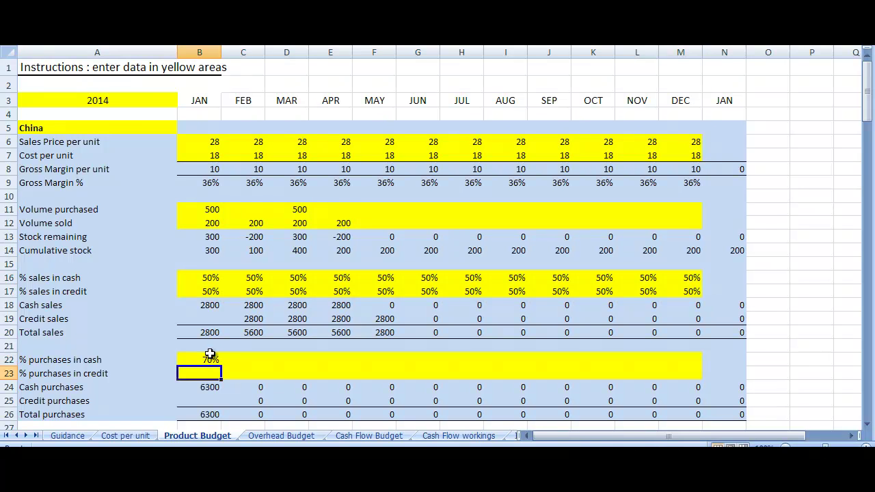
{"action": "type", "text": "30"}
{"action": "key", "text": "Return"}
{"action": "left_click_drag", "start_coordinate": [210, 354], "coordinate": [685, 406]}
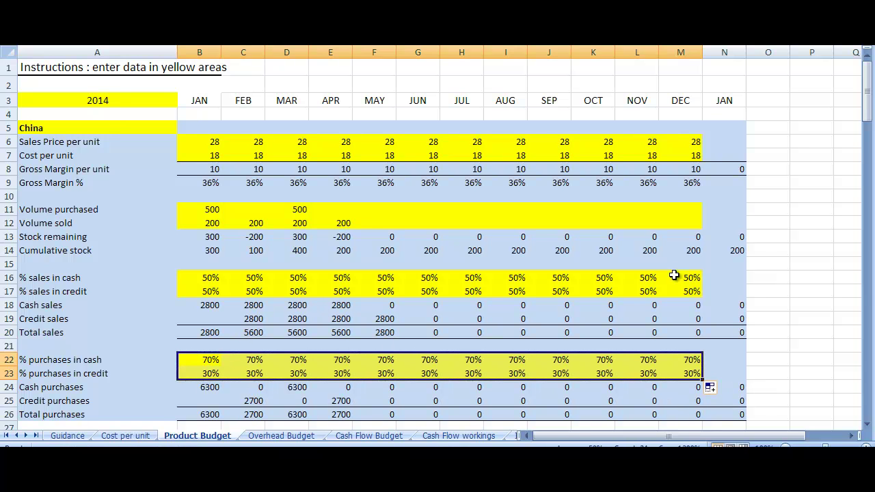
Look through the Market 2 to Market 5 sections and the sales and stock summaries, and return to the China heading.
{"action": "left_click", "coordinate": [865, 420]}
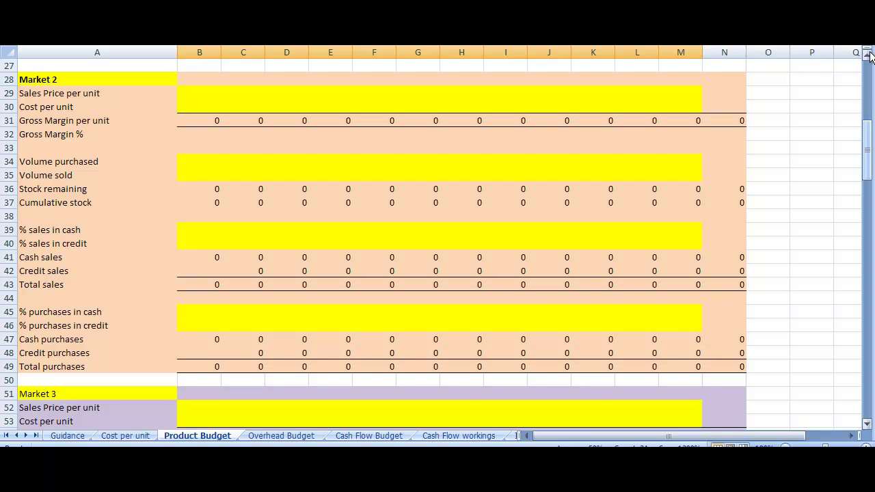
{"action": "left_click", "coordinate": [866, 91]}
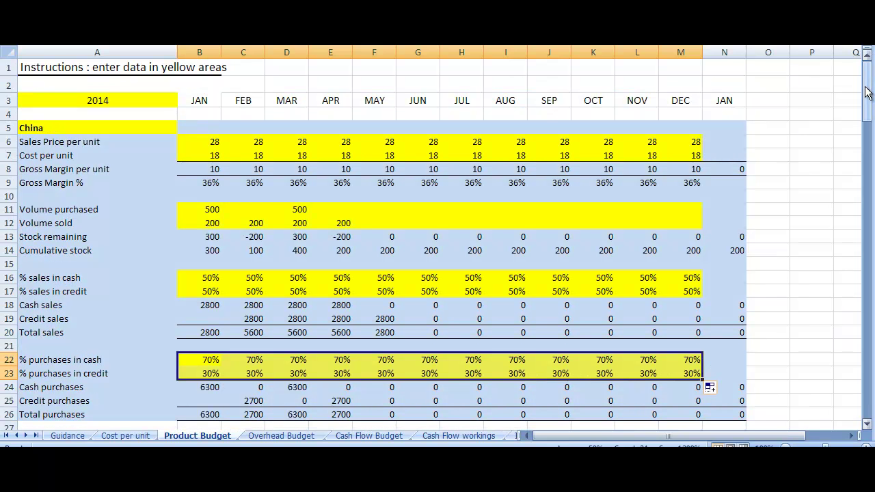
{"action": "key", "text": "Page_Down"}
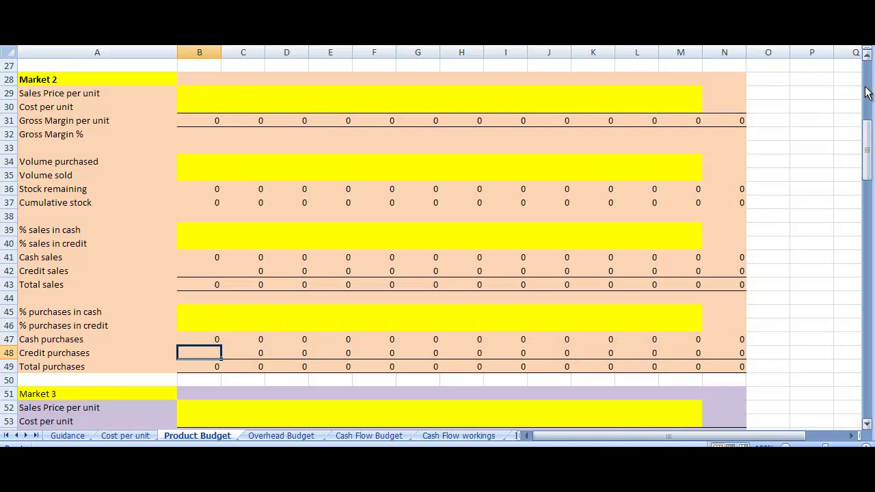
{"action": "key", "text": "Page_Down"}
{"action": "key", "text": "Page_Down"}
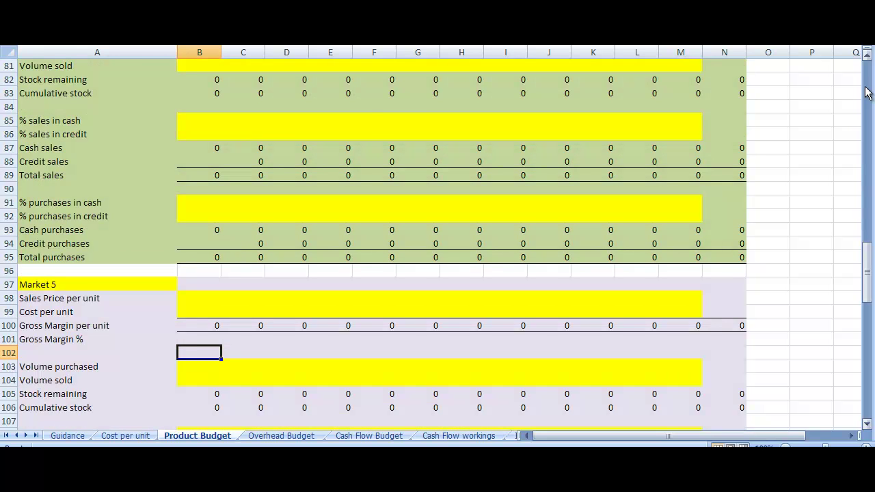
{"action": "key", "text": "Page_Down"}
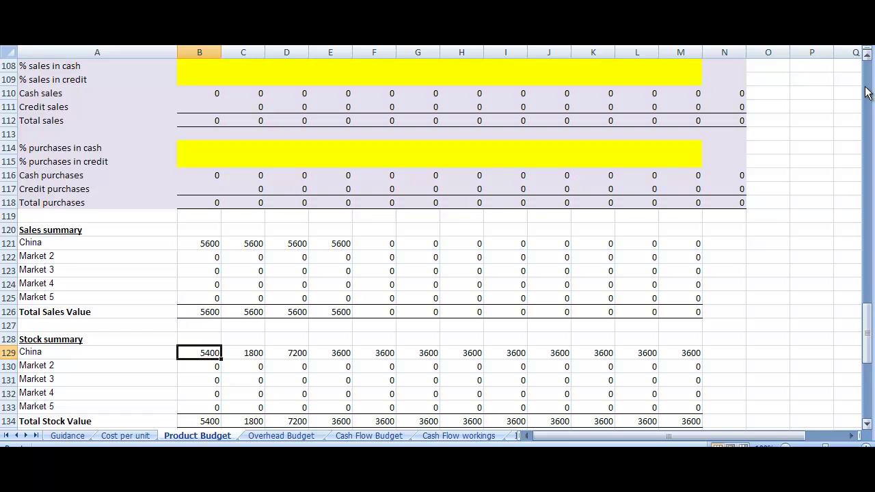
{"action": "left_click", "coordinate": [867, 93]}
{"action": "key", "text": "Page_Down"}
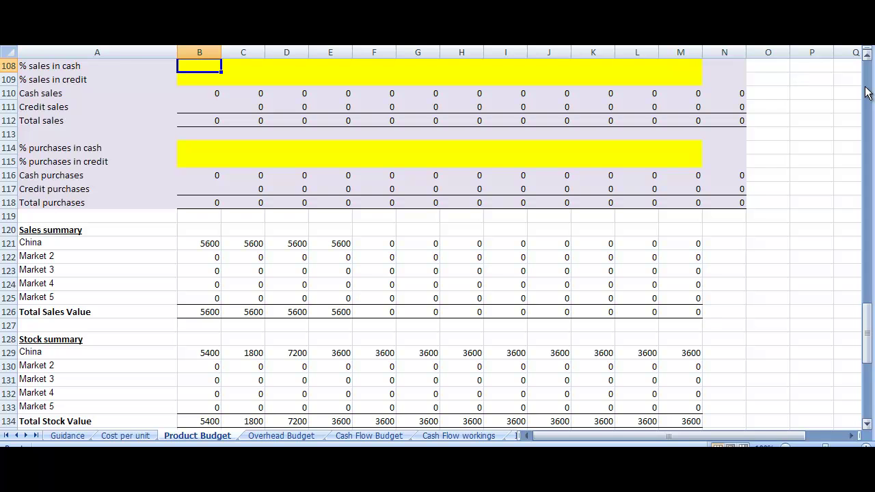
{"action": "key", "text": "Page_Up"}
{"action": "key", "text": "Page_Up"}
{"action": "key", "text": "Page_Up"}
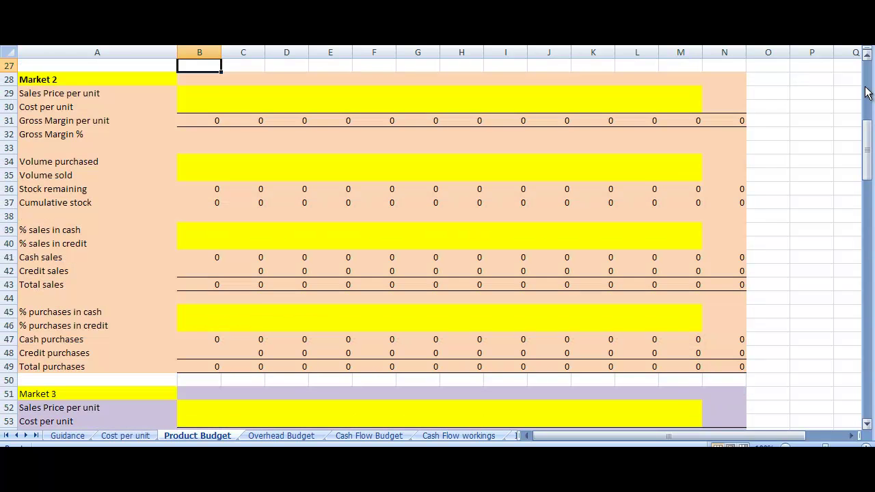
{"action": "key", "text": "Page_Up"}
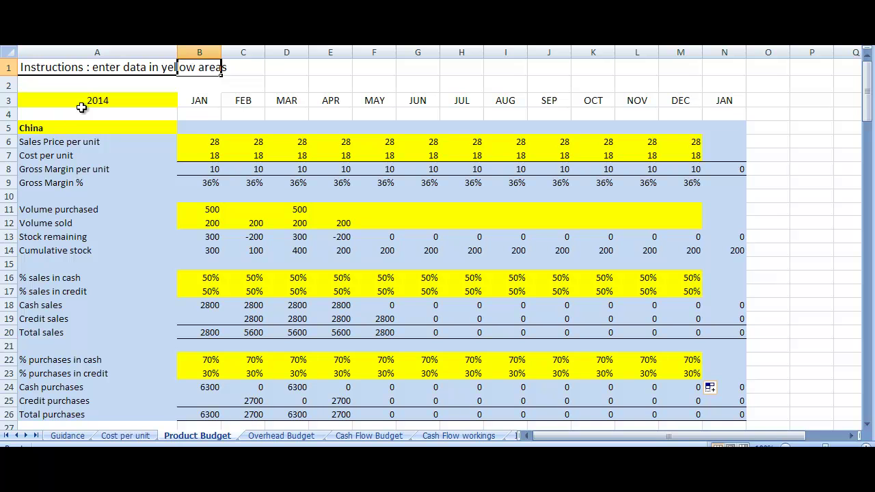
{"action": "left_click", "coordinate": [39, 134]}
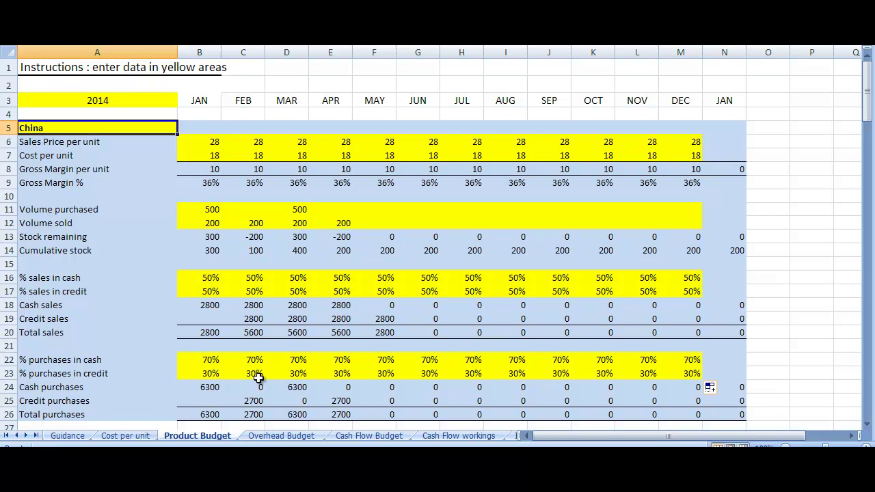
In the Overhead Budget sheet, rename the Project Management row as Finance and set its January amount to 10000.
{"action": "left_click", "coordinate": [269, 437]}
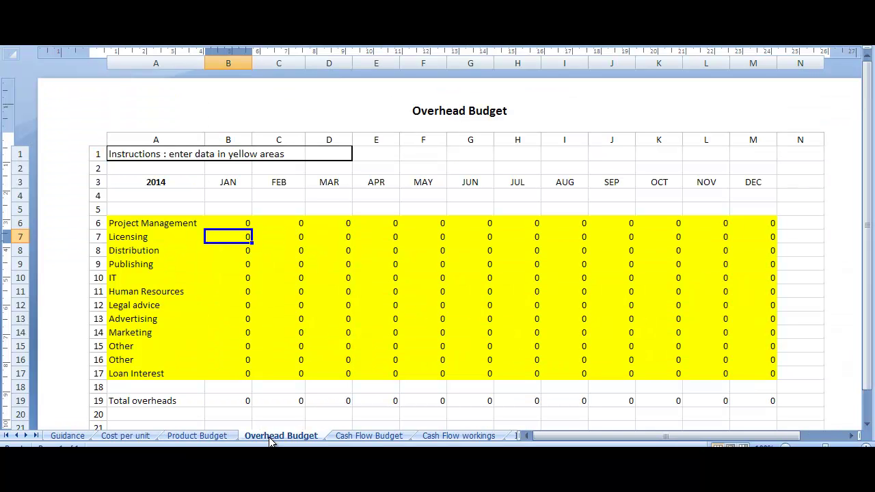
{"action": "key", "text": "Up"}
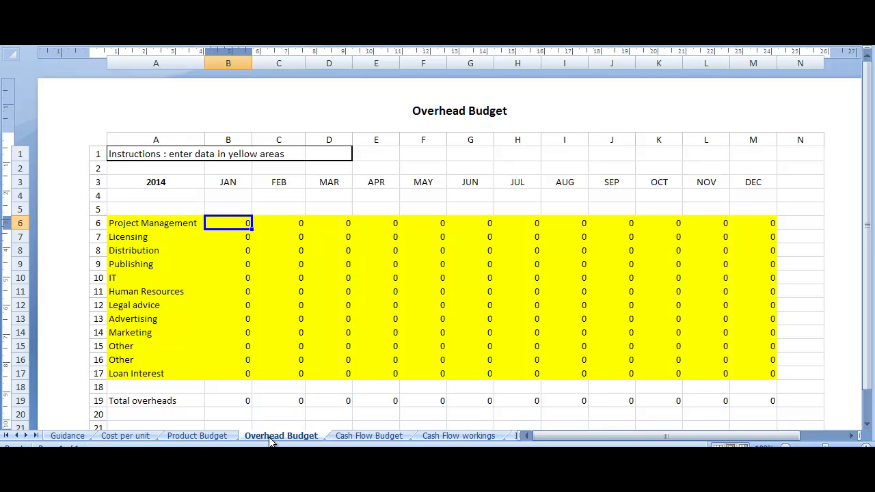
{"action": "left_click", "coordinate": [134, 225]}
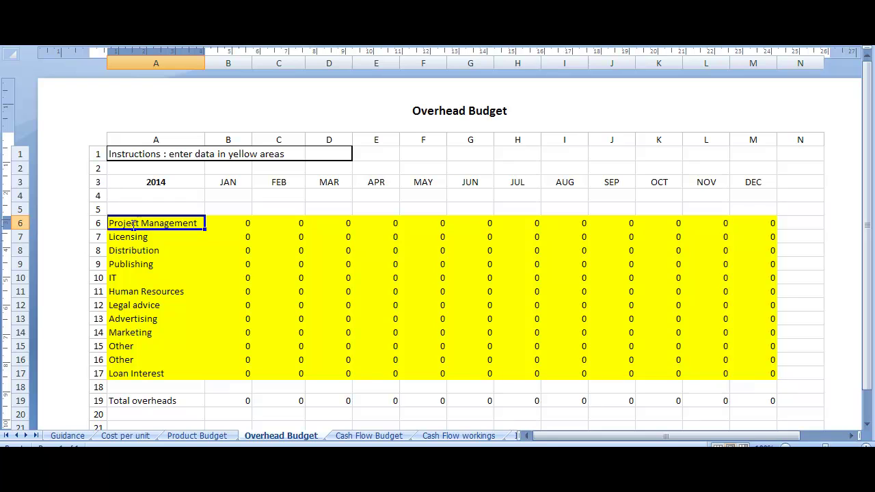
{"action": "type", "text": "Finance"}
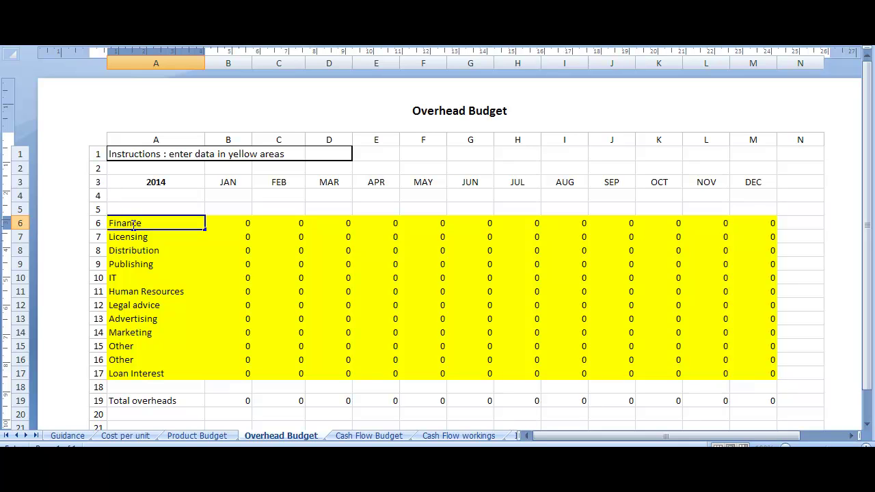
{"action": "key", "text": "Tab"}
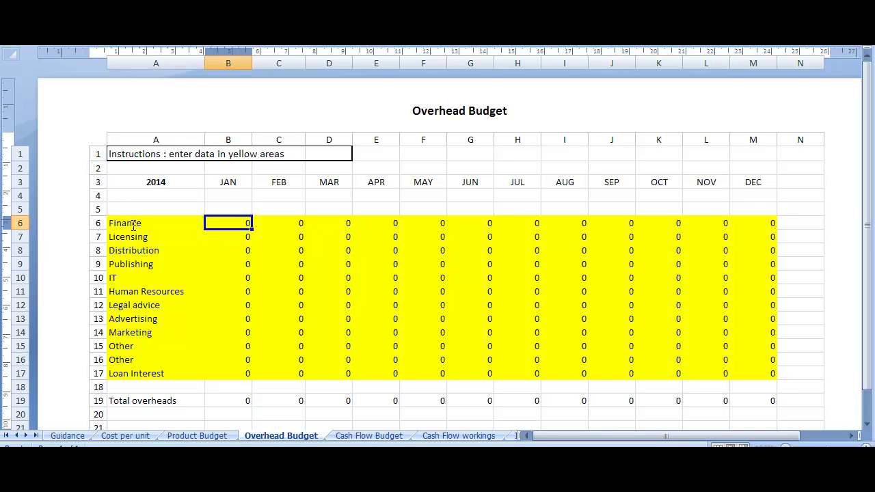
{"action": "type", "text": "10000"}
{"action": "key", "text": "Return"}
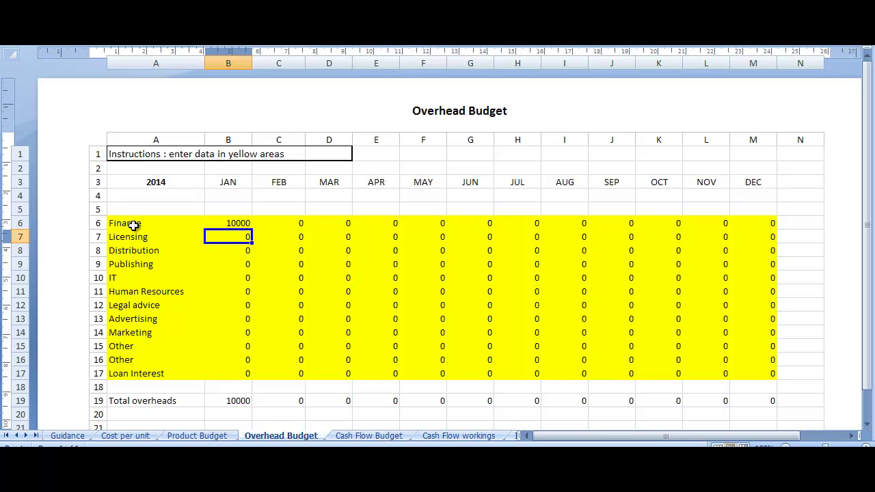
Review the January overhead rows from Licensing down to the second Other row, and open the Cash Flow Budget sheet.
{"action": "key", "text": "Down"}
{"action": "key", "text": "Down"}
{"action": "key", "text": "Down"}
{"action": "key", "text": "Down"}
{"action": "key", "text": "Down"}
{"action": "key", "text": "Down"}
{"action": "key", "text": "Down"}
{"action": "key", "text": "Down"}
{"action": "key", "text": "Down"}
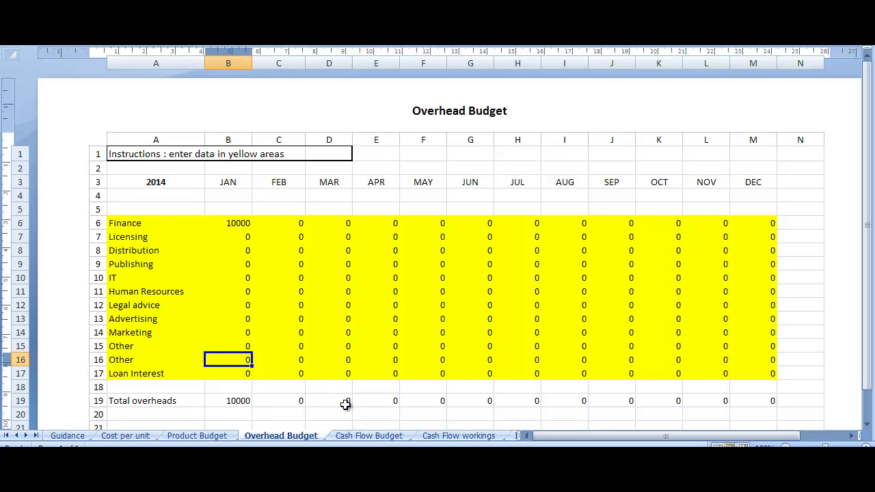
{"action": "left_click", "coordinate": [365, 436]}
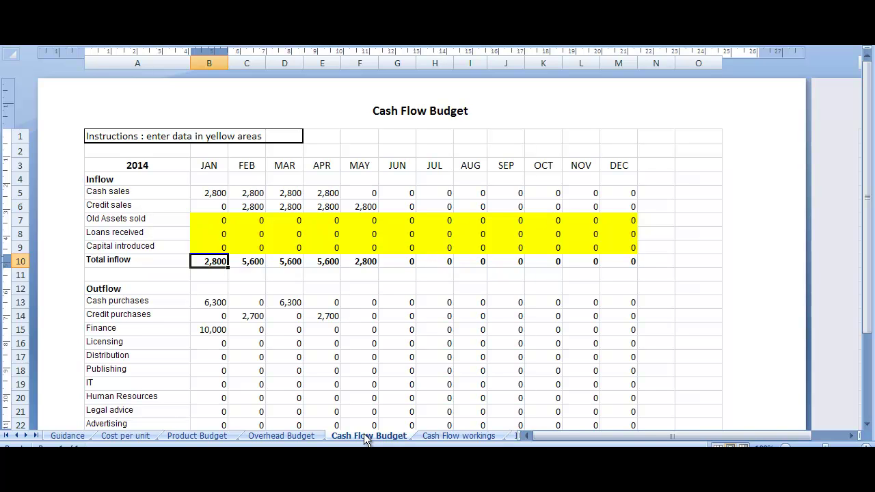
Review the Cash Flow Budget from January's Capital introduced down to Total outflow, and open the Cash Flow workings sheet.
{"action": "left_click", "coordinate": [225, 248]}
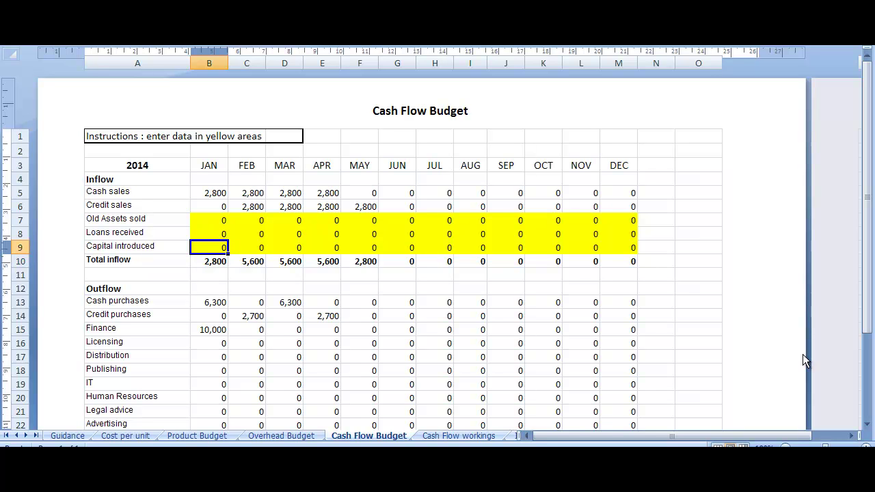
{"action": "left_click_drag", "start_coordinate": [870, 329], "coordinate": [870, 365]}
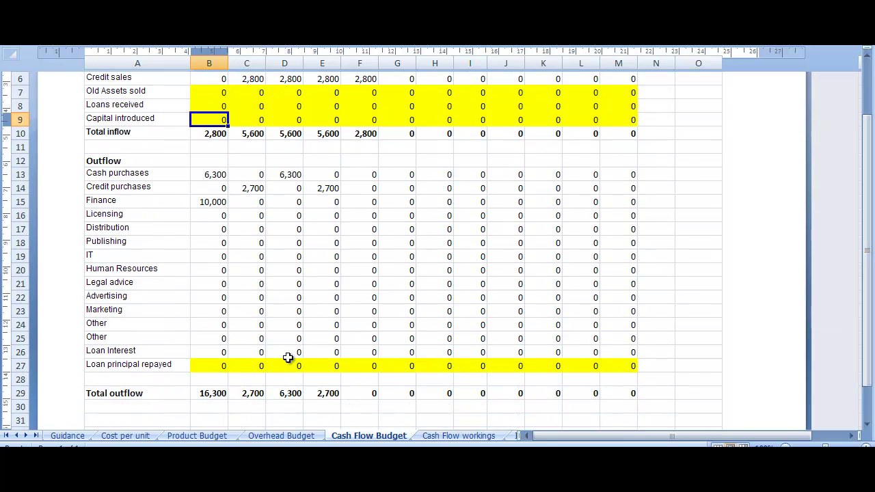
{"action": "left_click", "coordinate": [451, 436]}
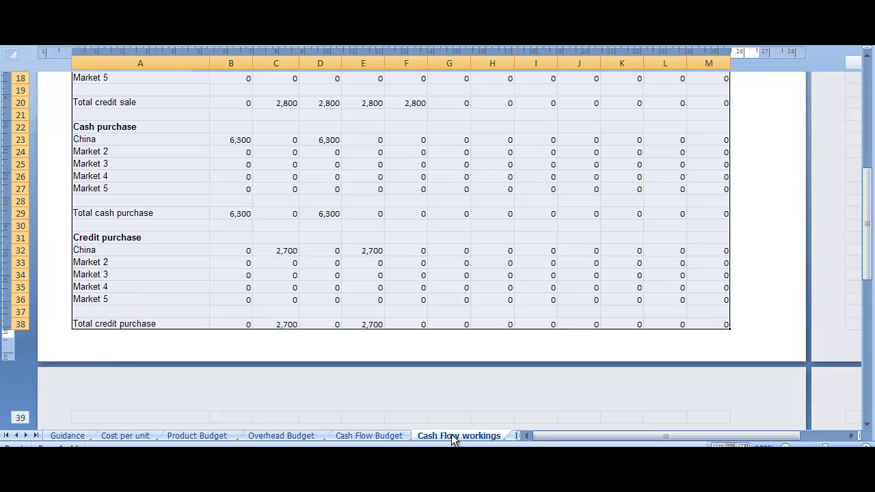
Examine the China and Market 2 rows of the Cash sale section at the start of Cash Flow workings.
{"action": "key", "text": "ctrl+Home"}
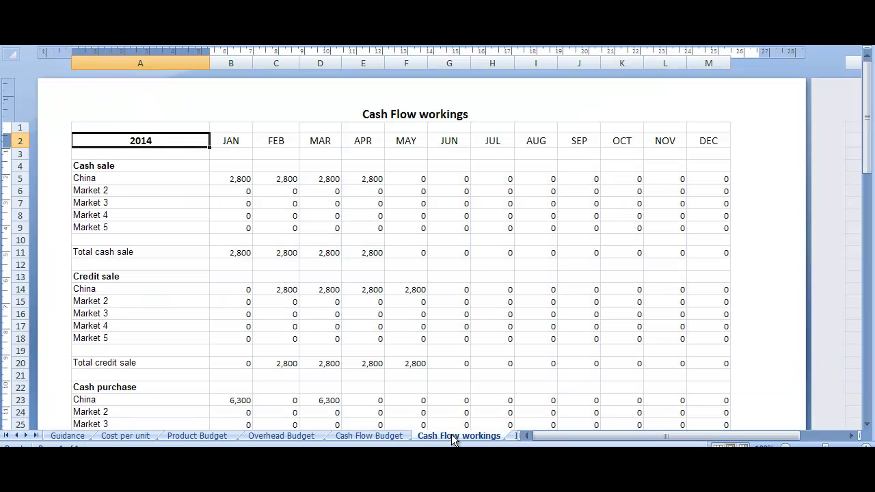
{"action": "left_click", "coordinate": [149, 179]}
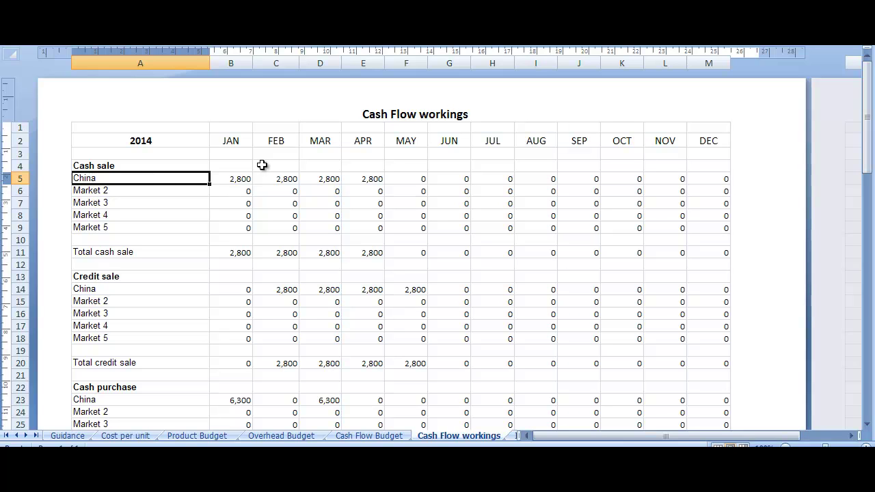
{"action": "left_click", "coordinate": [242, 178]}
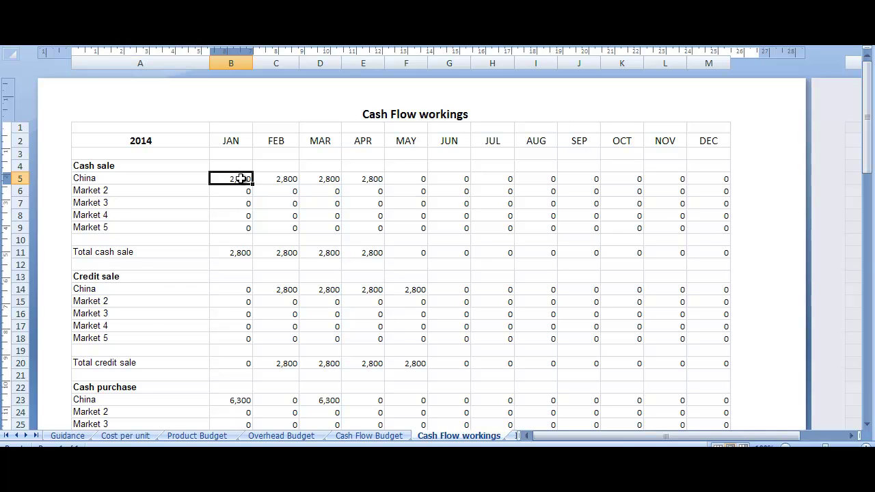
{"action": "left_click", "coordinate": [130, 193]}
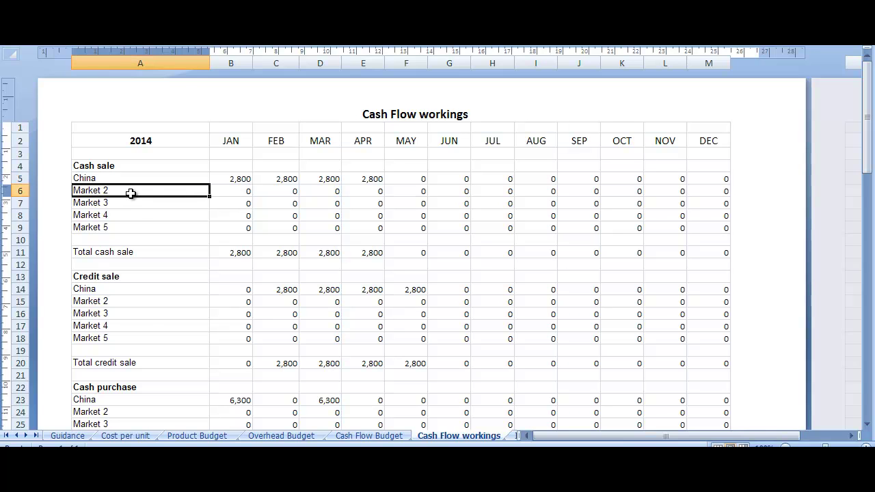
{"action": "left_click", "coordinate": [119, 175]}
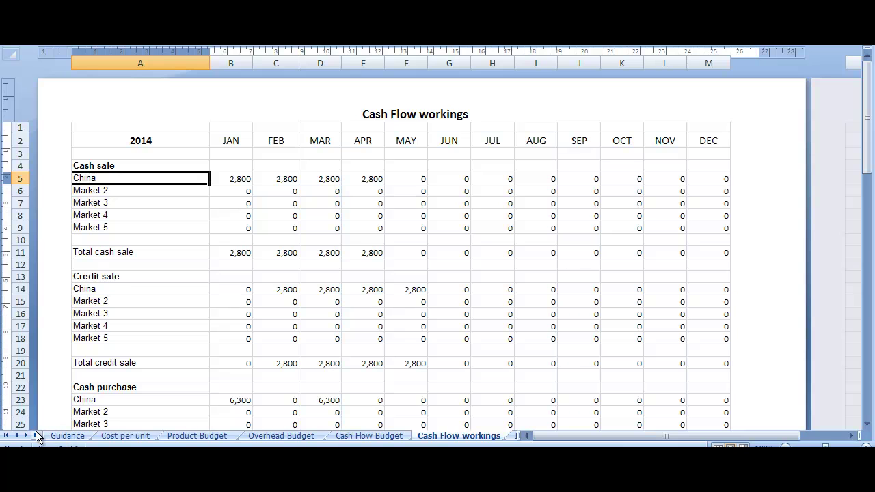
Open the Income Statement sheet and examine the March figures from Sales down to Gross profit.
{"action": "left_click", "coordinate": [29, 432]}
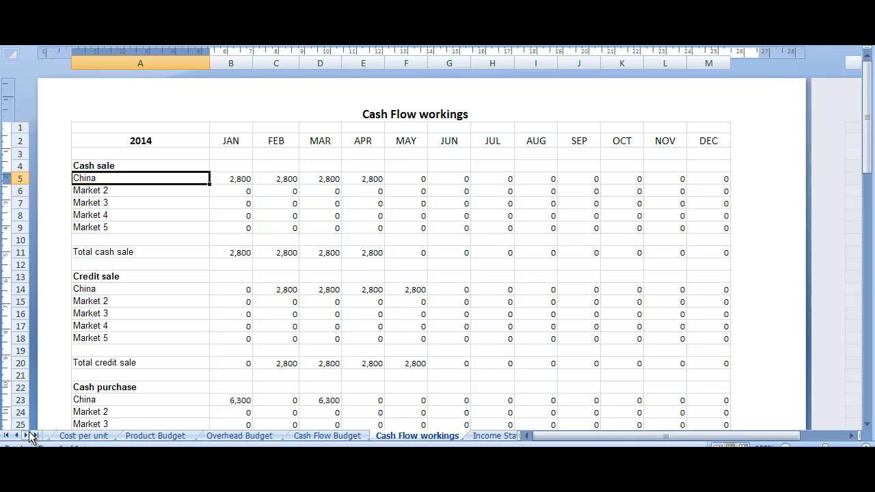
{"action": "left_click", "coordinate": [28, 432]}
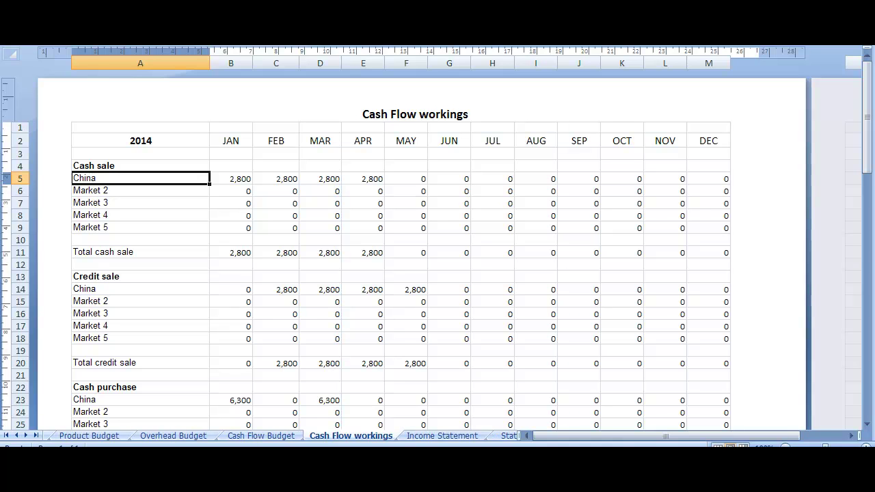
{"action": "left_click", "coordinate": [471, 436]}
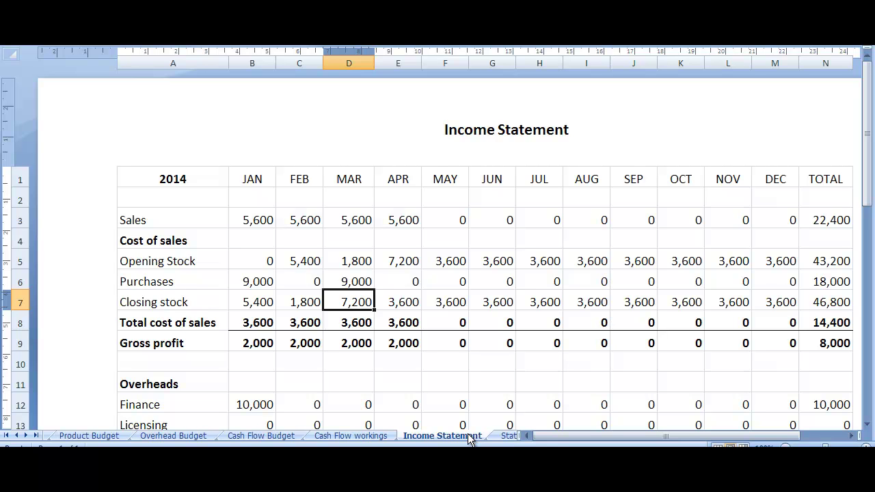
{"action": "key", "text": "Down"}
{"action": "key", "text": "Down"}
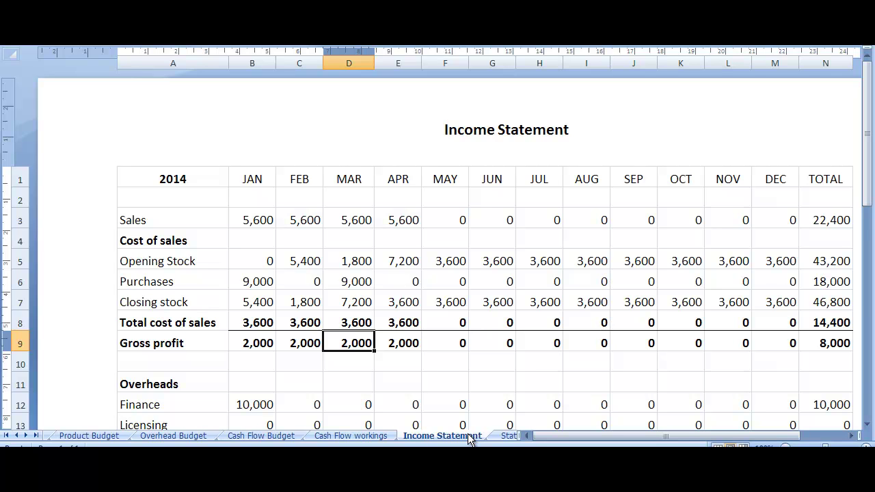
{"action": "key", "text": "Up"}
{"action": "key", "text": "Up"}
{"action": "key", "text": "Up"}
{"action": "key", "text": "Up"}
{"action": "key", "text": "Up"}
{"action": "key", "text": "Up"}
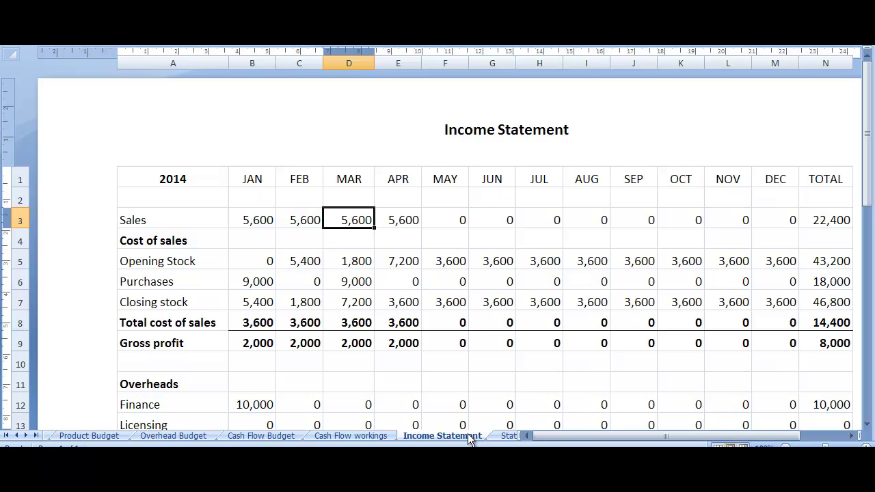
{"action": "key", "text": "Down"}
{"action": "key", "text": "Down"}
{"action": "key", "text": "Down"}
{"action": "key", "text": "Down"}
{"action": "key", "text": "Down"}
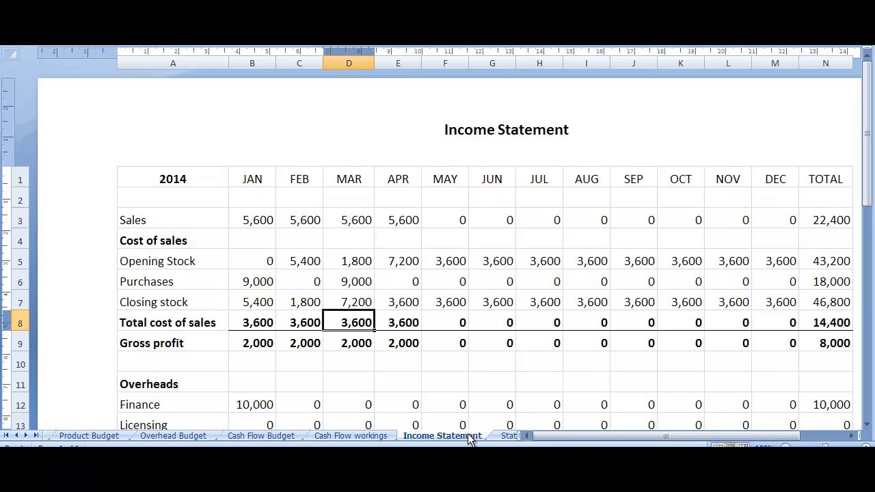
{"action": "key", "text": "Down"}
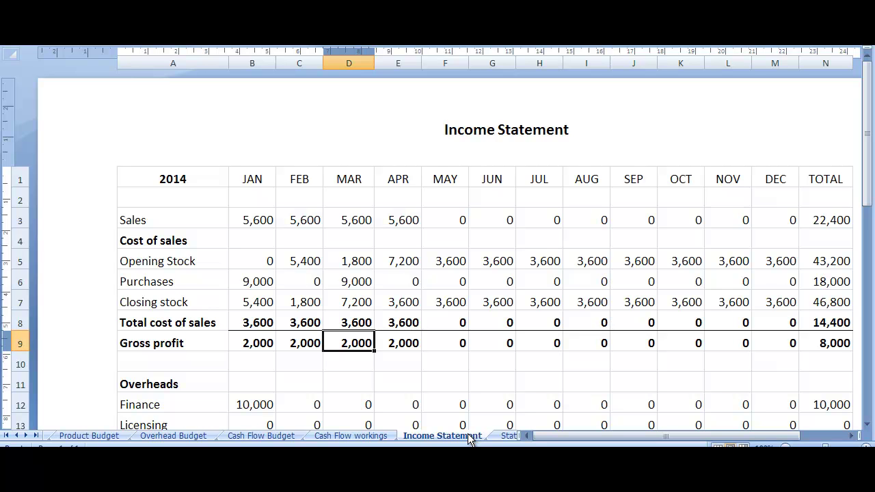
Look through the Overheads rows of the Income Statement down to Marketing, and return to January's Finance amount.
{"action": "key", "text": "Down"}
{"action": "key", "text": "Down"}
{"action": "key", "text": "Down"}
{"action": "key", "text": "Down"}
{"action": "key", "text": "Down"}
{"action": "key", "text": "Down"}
{"action": "key", "text": "Down"}
{"action": "key", "text": "Down"}
{"action": "key", "text": "Down"}
{"action": "key", "text": "Down"}
{"action": "key", "text": "Down"}
{"action": "key", "text": "Down"}
{"action": "key", "text": "Down"}
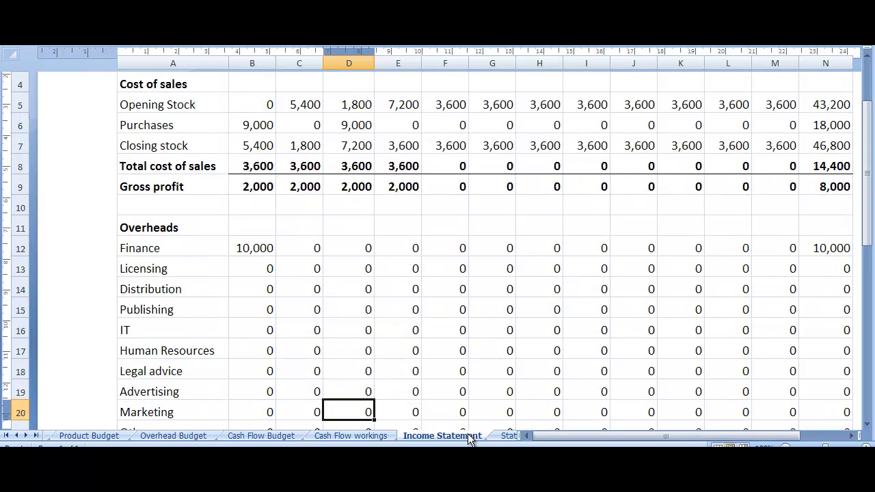
{"action": "key", "text": "Left"}
{"action": "key", "text": "Left"}
{"action": "key", "text": "Up"}
{"action": "key", "text": "Up"}
{"action": "key", "text": "Up"}
{"action": "key", "text": "Up"}
{"action": "key", "text": "Up"}
{"action": "key", "text": "Up"}
{"action": "key", "text": "Up"}
{"action": "key", "text": "Up"}
{"action": "key", "text": "Up"}
{"action": "key", "text": "Up"}
{"action": "key", "text": "Up"}
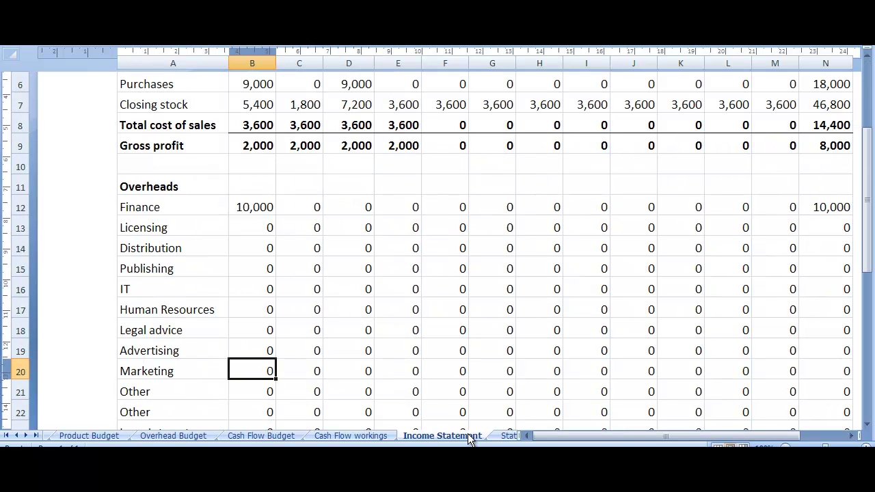
{"action": "key", "text": "Down"}
{"action": "key", "text": "Left"}
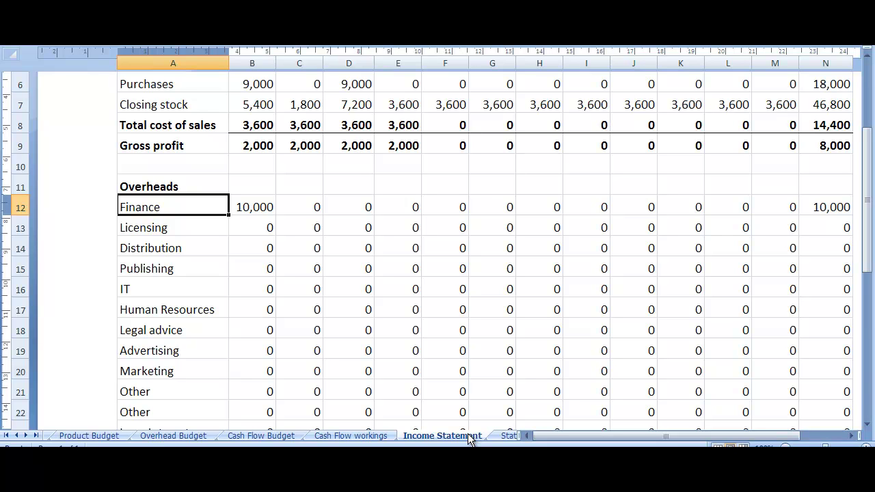
{"action": "key", "text": "Right"}
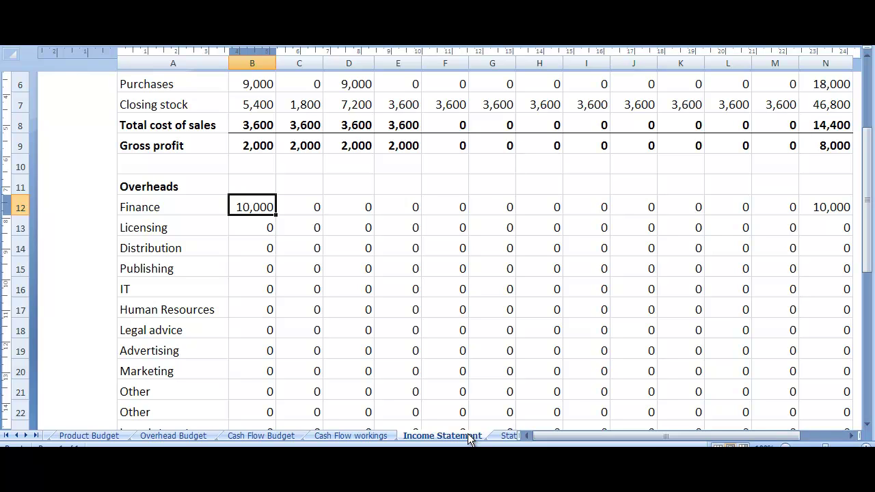
Review January's overheads in the Income Statement through Loan Interest and Total Overheads, ending at Net profit.
{"action": "key", "text": "Down"}
{"action": "key", "text": "Down"}
{"action": "key", "text": "Down"}
{"action": "key", "text": "Down"}
{"action": "key", "text": "Down"}
{"action": "key", "text": "Down"}
{"action": "key", "text": "Down"}
{"action": "key", "text": "Down"}
{"action": "key", "text": "Down"}
{"action": "key", "text": "Down"}
{"action": "key", "text": "Down"}
{"action": "key", "text": "Down"}
{"action": "key", "text": "Down"}
{"action": "key", "text": "Down"}
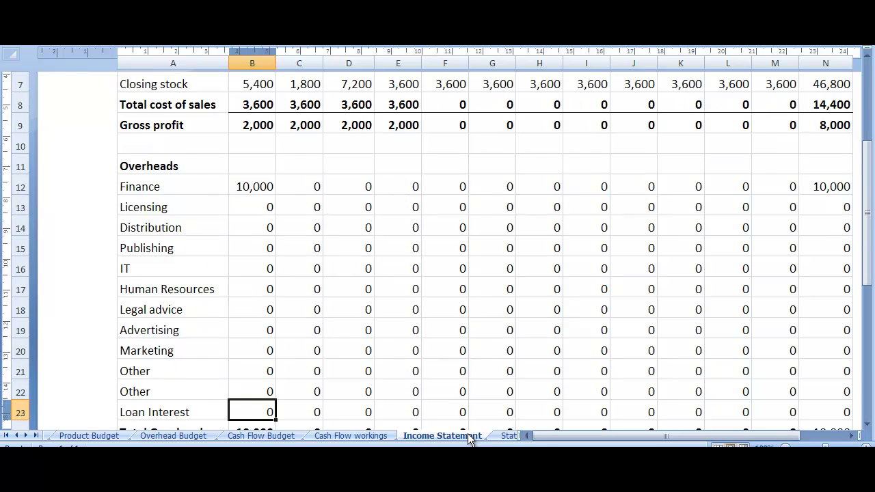
{"action": "key", "text": "Down"}
{"action": "key", "text": "Down"}
{"action": "key", "text": "Up"}
{"action": "key", "text": "Up"}
{"action": "key", "text": "Up"}
{"action": "key", "text": "Up"}
{"action": "key", "text": "Up"}
{"action": "key", "text": "Up"}
{"action": "key", "text": "Up"}
{"action": "key", "text": "Up"}
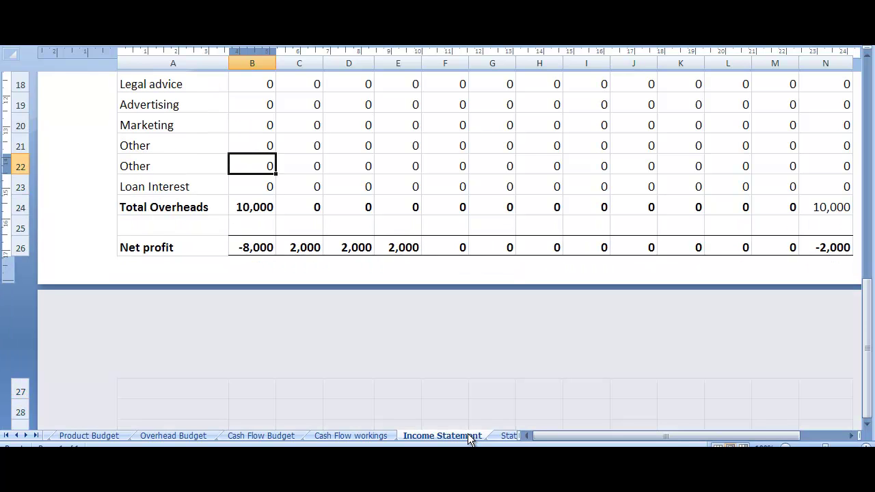
{"action": "key", "text": "Up"}
{"action": "key", "text": "Up"}
{"action": "key", "text": "Up"}
{"action": "key", "text": "Up"}
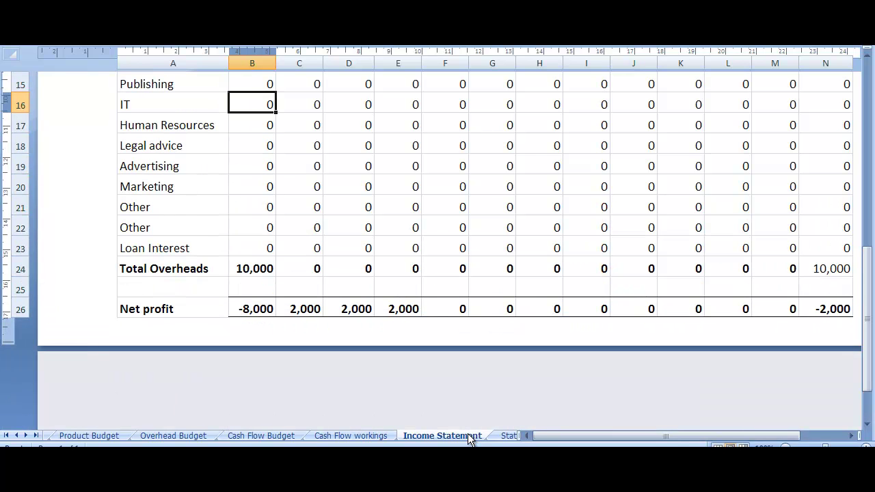
{"action": "key", "text": "Down"}
{"action": "key", "text": "Down"}
{"action": "key", "text": "Down"}
{"action": "key", "text": "Down"}
{"action": "key", "text": "Down"}
{"action": "key", "text": "Down"}
{"action": "key", "text": "Down"}
{"action": "key", "text": "Down"}
{"action": "key", "text": "Down"}
{"action": "key", "text": "Down"}
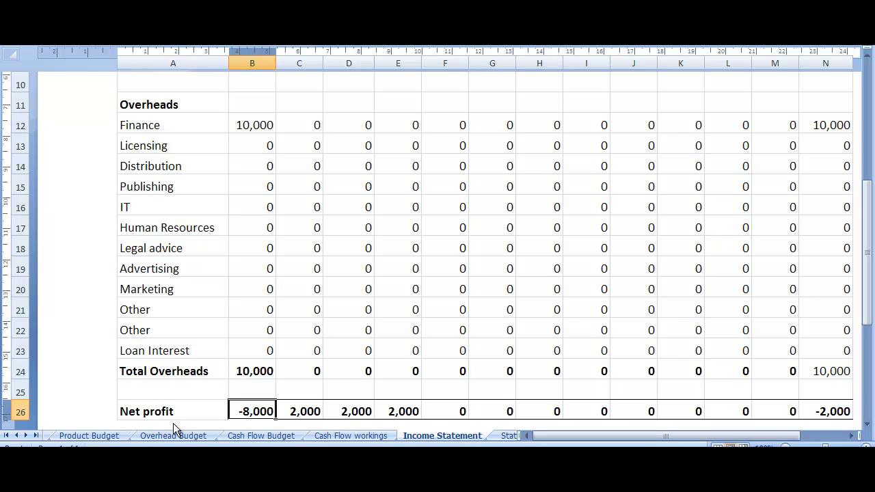
Open the Statement of Financial Position sheet and examine the January and February Trade receivables under Current Assets.
{"action": "left_click", "coordinate": [27, 435]}
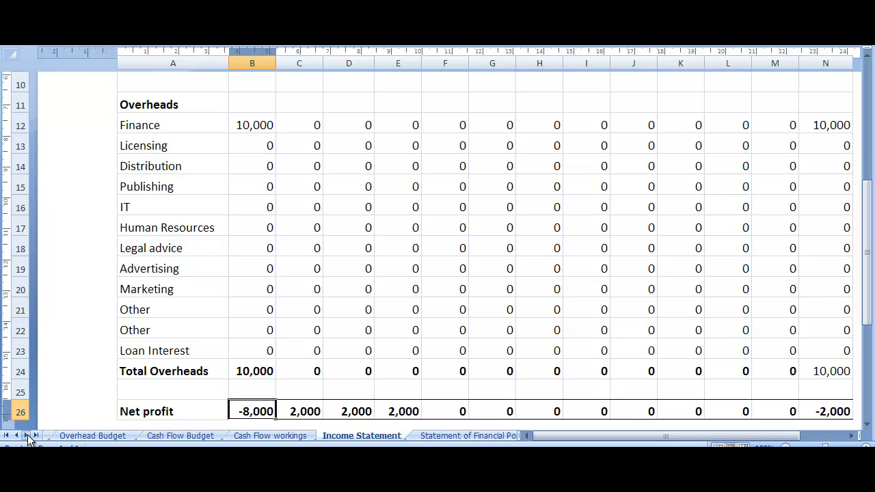
{"action": "left_click", "coordinate": [28, 435]}
{"action": "left_click", "coordinate": [28, 435]}
{"action": "left_click", "coordinate": [27, 434]}
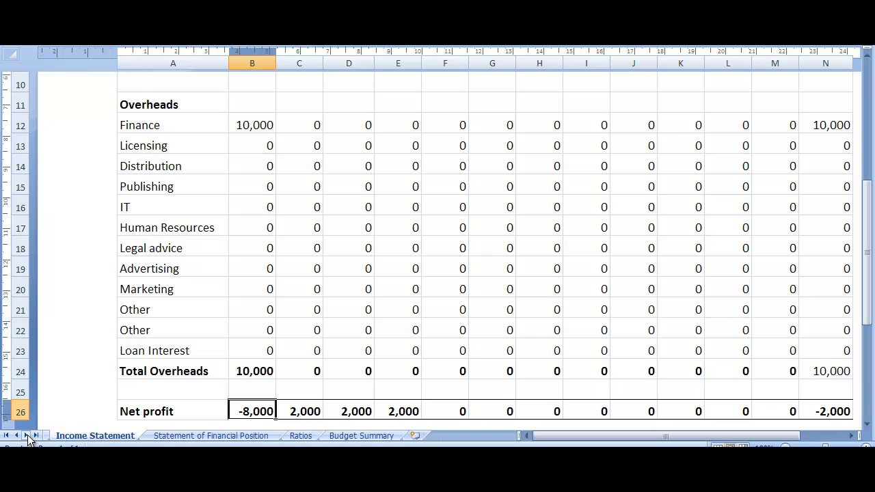
{"action": "left_click", "coordinate": [228, 436]}
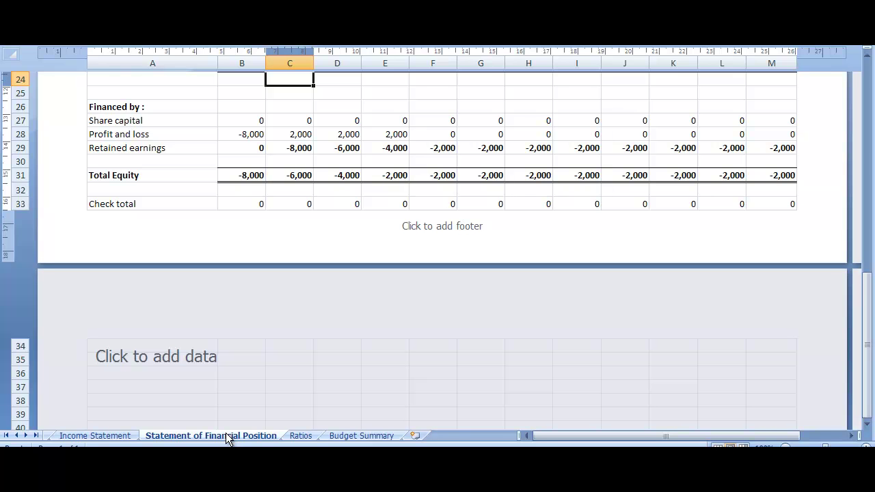
{"action": "scroll", "coordinate": [226, 433], "scroll_direction": "up", "scroll_amount": 10}
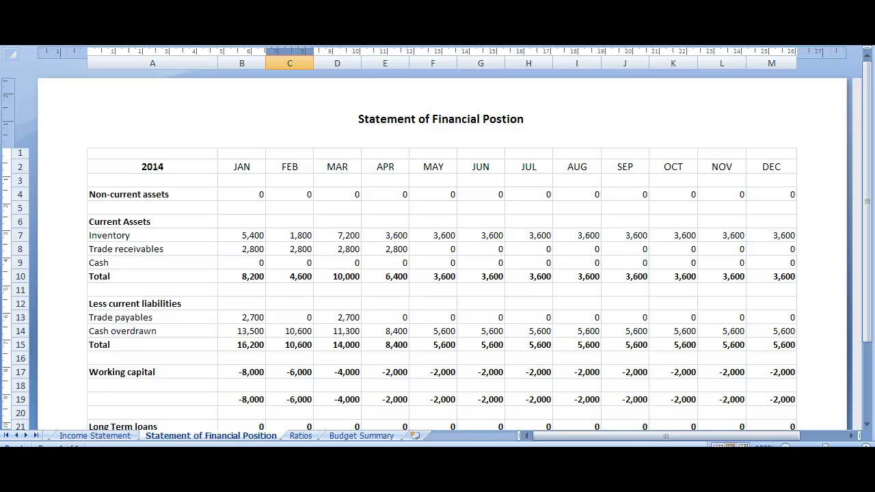
{"action": "left_click_drag", "start_coordinate": [234, 250], "coordinate": [279, 250]}
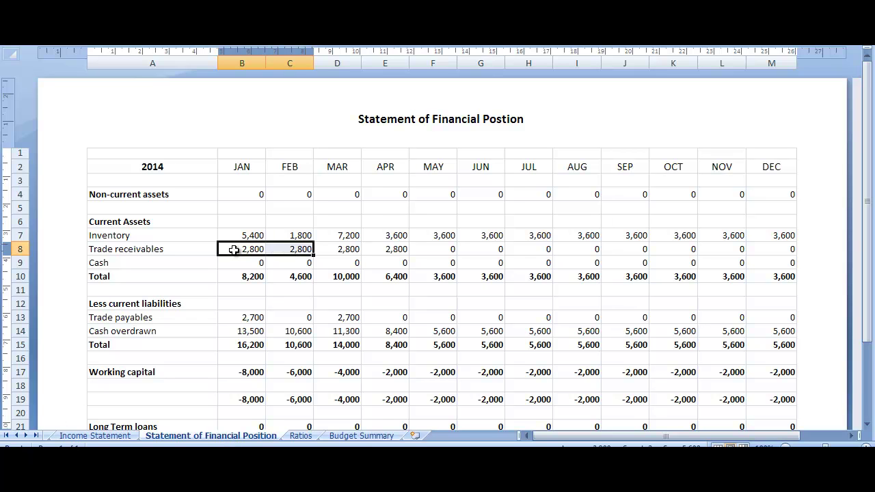
Review the January assets, liabilities and Financed by rows down to Total Equity, ending at February's Total Equity.
{"action": "key", "text": "Down"}
{"action": "key", "text": "Down"}
{"action": "key", "text": "Down"}
{"action": "key", "text": "Down"}
{"action": "key", "text": "Down"}
{"action": "key", "text": "Down"}
{"action": "key", "text": "Down"}
{"action": "key", "text": "Down"}
{"action": "key", "text": "Down"}
{"action": "key", "text": "Down"}
{"action": "key", "text": "Down"}
{"action": "key", "text": "Down"}
{"action": "key", "text": "Down"}
{"action": "key", "text": "Down"}
{"action": "key", "text": "Down"}
{"action": "key", "text": "Down"}
{"action": "key", "text": "Down"}
{"action": "key", "text": "Down"}
{"action": "key", "text": "Down"}
{"action": "key", "text": "Down"}
{"action": "key", "text": "Down"}
{"action": "key", "text": "Down"}
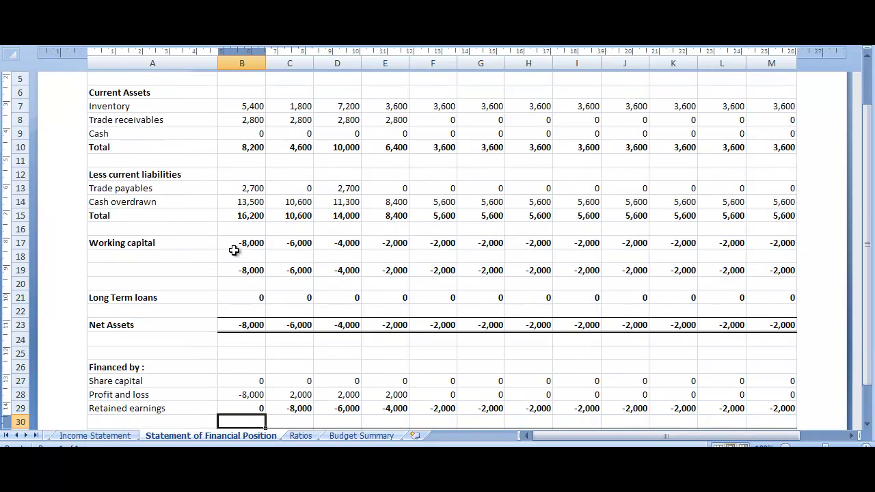
{"action": "key", "text": "Down"}
{"action": "key", "text": "Down"}
{"action": "key", "text": "Up"}
{"action": "key", "text": "Right"}
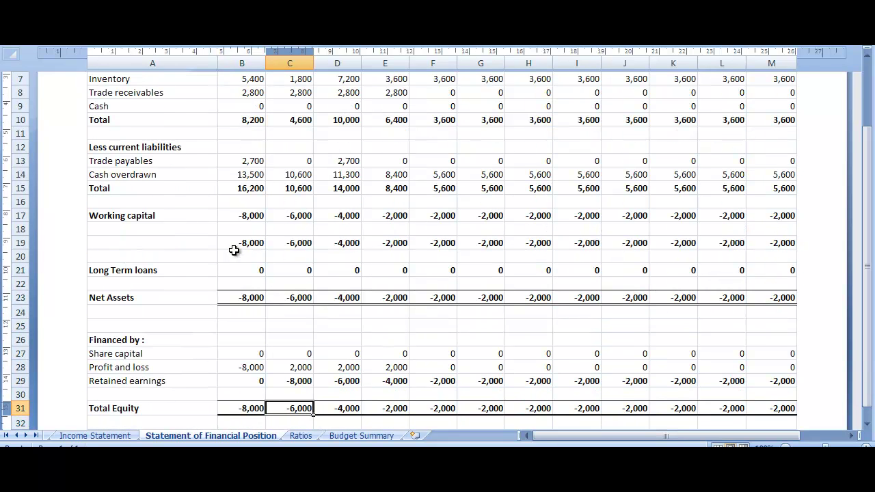
Compare February's Net Assets with its Total Equity in the Statement of Financial Position.
{"action": "key", "text": "Up"}
{"action": "key", "text": "Up"}
{"action": "key", "text": "Up"}
{"action": "key", "text": "Up"}
{"action": "key", "text": "Up"}
{"action": "key", "text": "Up"}
{"action": "key", "text": "Up"}
{"action": "key", "text": "Up"}
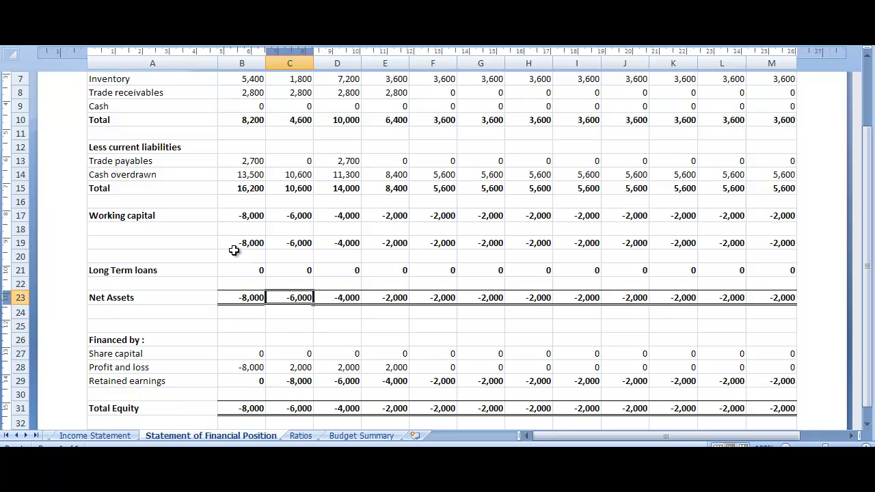
{"action": "key", "text": "Down"}
{"action": "key", "text": "Down"}
{"action": "key", "text": "Down"}
{"action": "key", "text": "Down"}
{"action": "key", "text": "Down"}
{"action": "key", "text": "Down"}
{"action": "key", "text": "Down"}
{"action": "key", "text": "Down"}
{"action": "key", "text": "Down"}
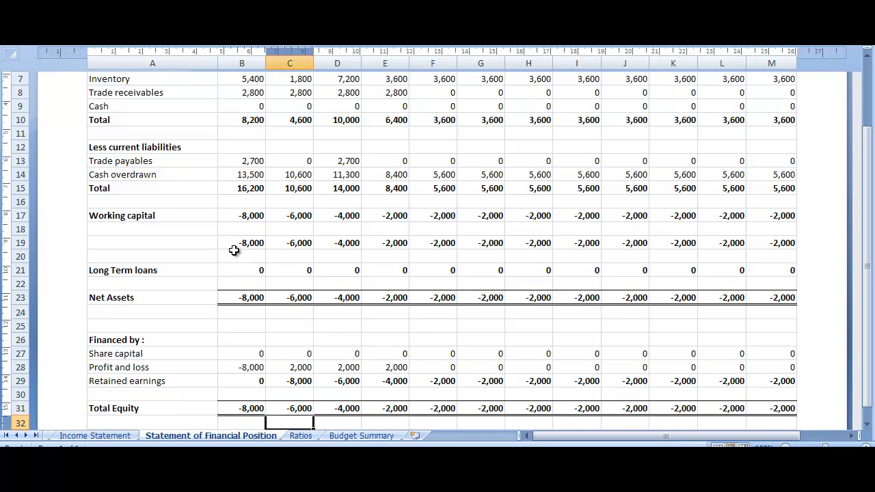
Inspect the Check total row from February to June, and open the Ratios sheet.
{"action": "key", "text": "Down"}
{"action": "key", "text": "Down"}
{"action": "key", "text": "Up"}
{"action": "key", "text": "Up"}
{"action": "key", "text": "Up"}
{"action": "key", "text": "Up"}
{"action": "key", "text": "Up"}
{"action": "key", "text": "Up"}
{"action": "key", "text": "Down"}
{"action": "key", "text": "Down"}
{"action": "key", "text": "Down"}
{"action": "key", "text": "Down"}
{"action": "key", "text": "Down"}
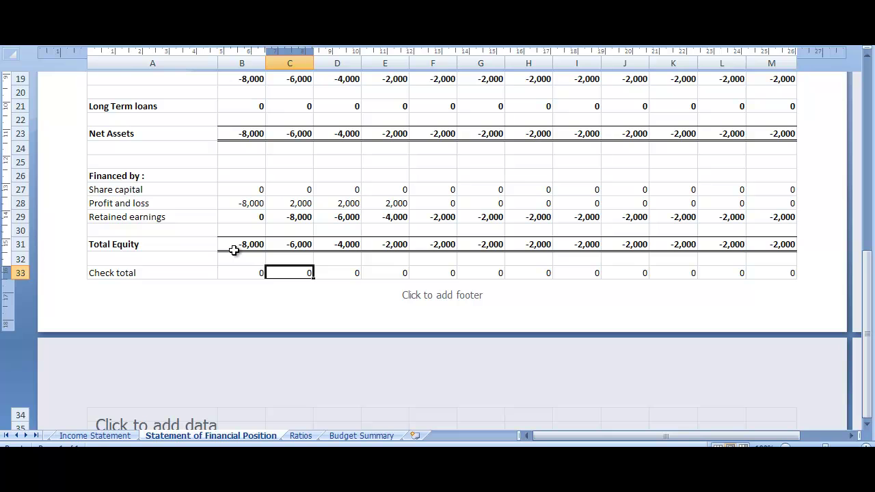
{"action": "key", "text": "Right"}
{"action": "key", "text": "Right"}
{"action": "key", "text": "Right"}
{"action": "key", "text": "Right"}
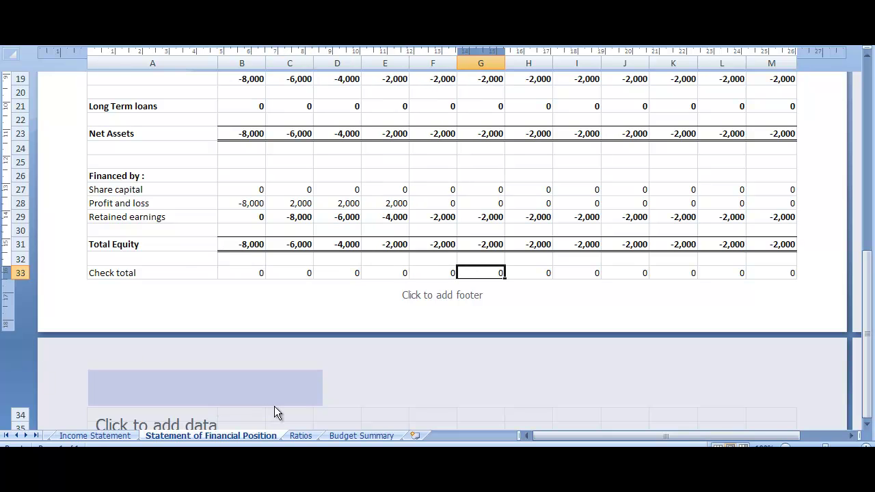
{"action": "left_click", "coordinate": [298, 434]}
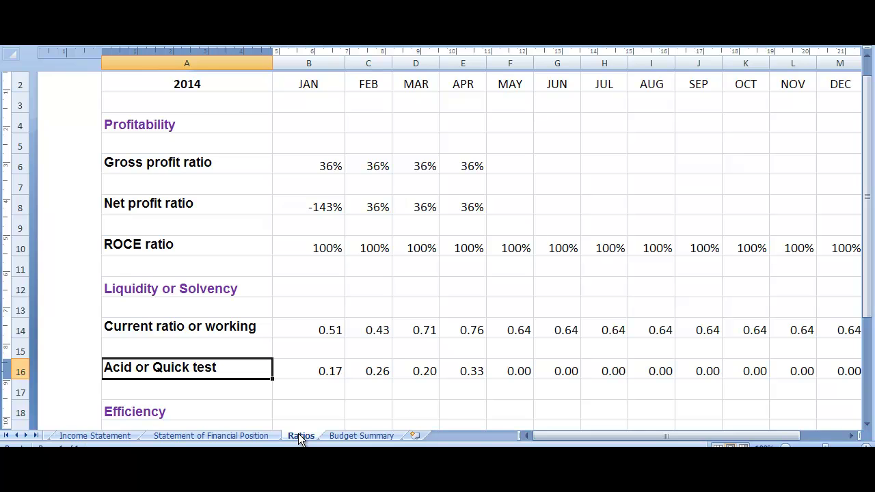
Inspect the January and February Gross profit ratio on the Ratios sheet, and open the Budget Summary sheet.
{"action": "left_click", "coordinate": [323, 166]}
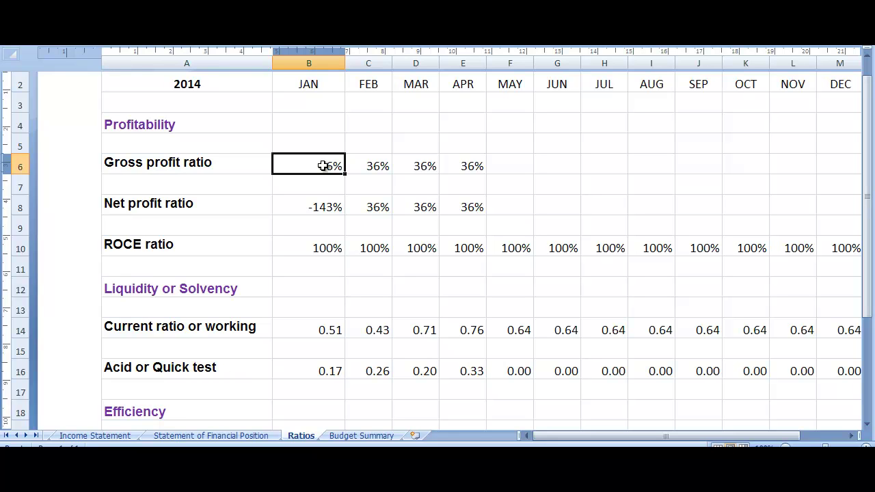
{"action": "left_click", "coordinate": [375, 163]}
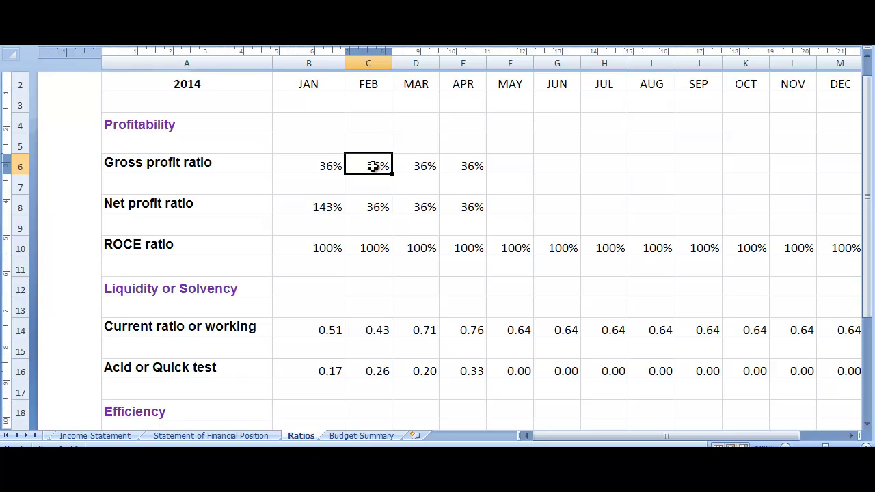
{"action": "left_click", "coordinate": [367, 436]}
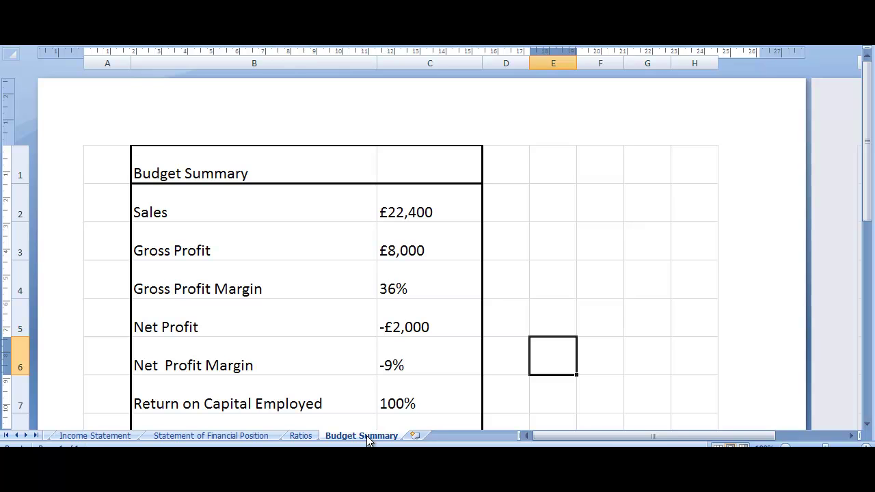
Review the Gross Profit Margin, Net Profit, Net Profit Margin and Break Even units in the Budget Summary.
{"action": "left_click", "coordinate": [413, 289]}
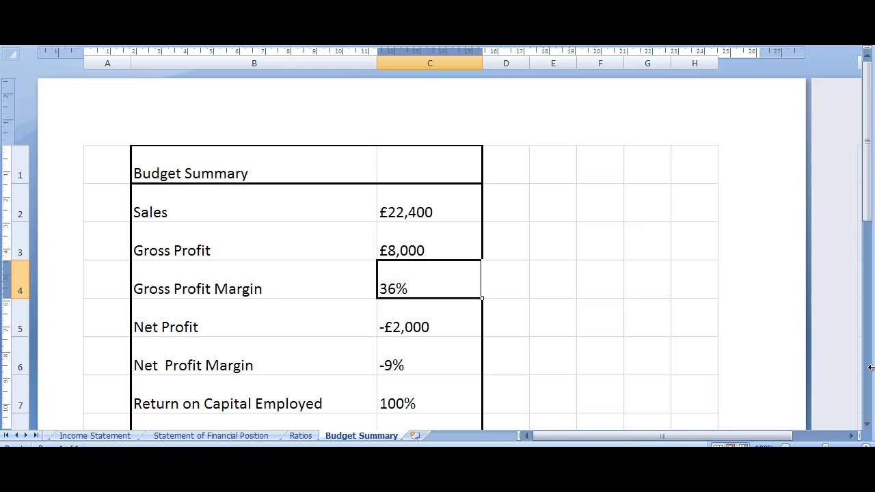
{"action": "left_click", "coordinate": [868, 427]}
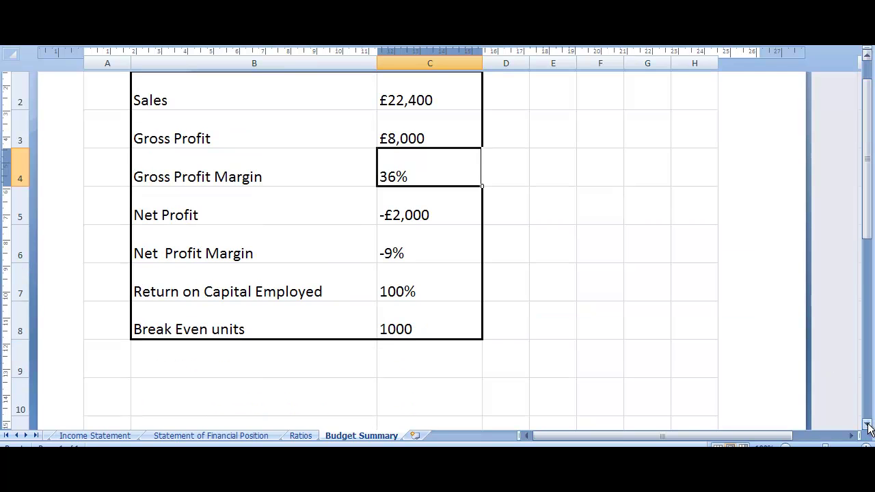
{"action": "left_click", "coordinate": [407, 218]}
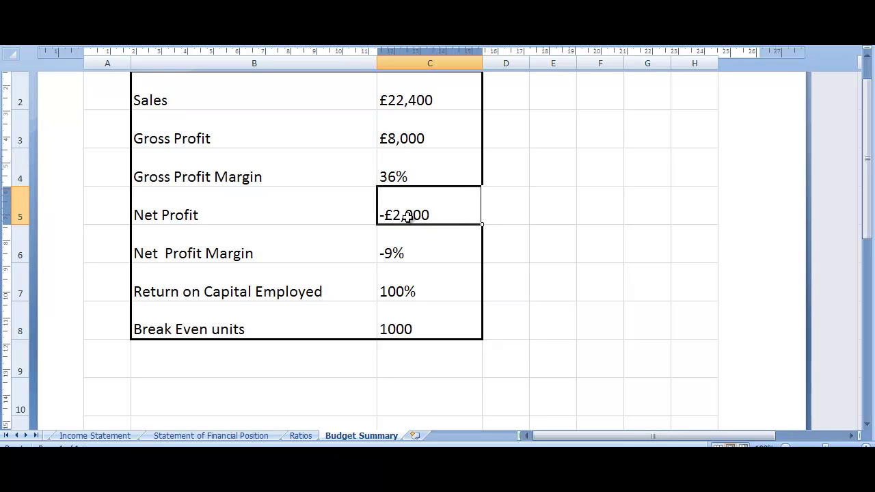
{"action": "left_click", "coordinate": [394, 251]}
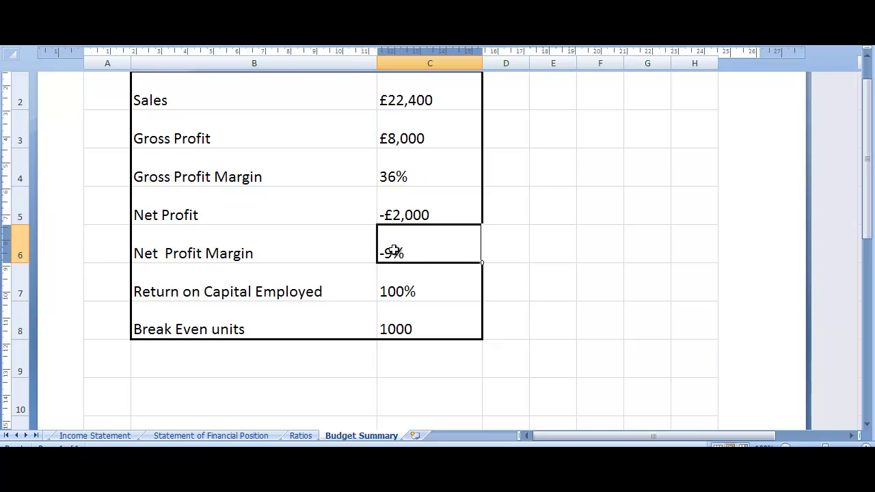
{"action": "left_click", "coordinate": [400, 324]}
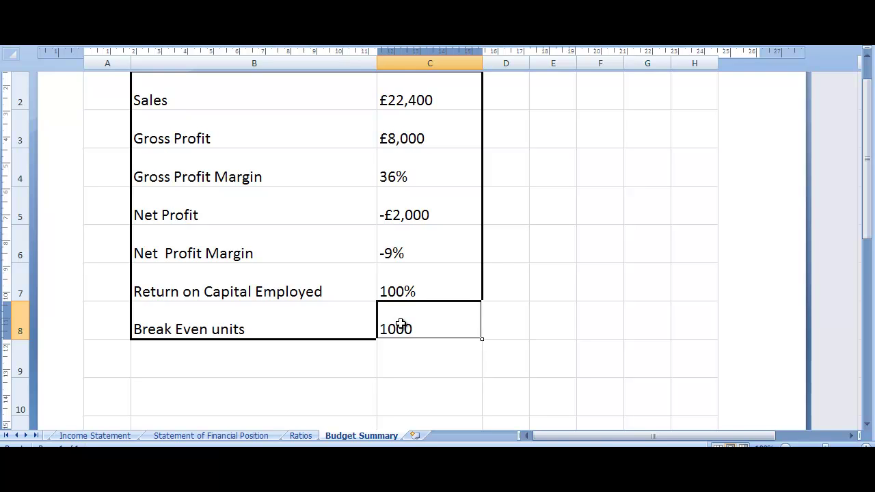
Return to the Guidance sheet at the start of the workbook and review the Product Budget notes.
{"action": "left_click", "coordinate": [5, 436]}
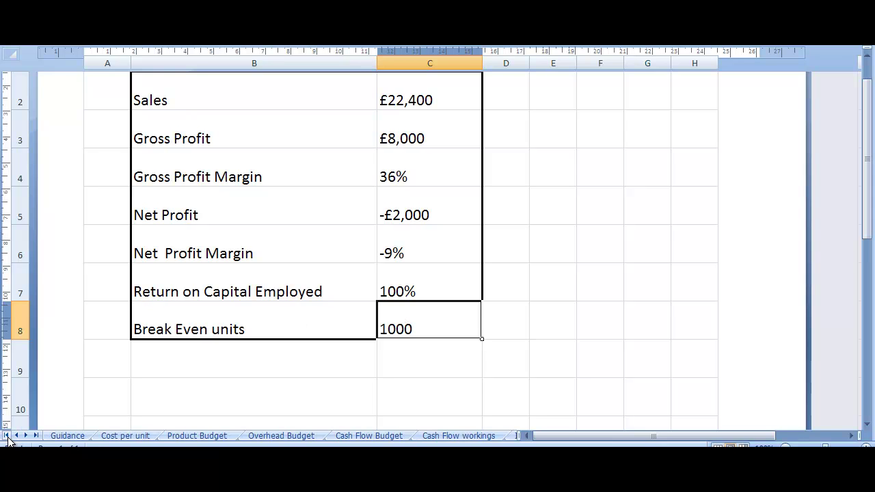
{"action": "left_click", "coordinate": [68, 436]}
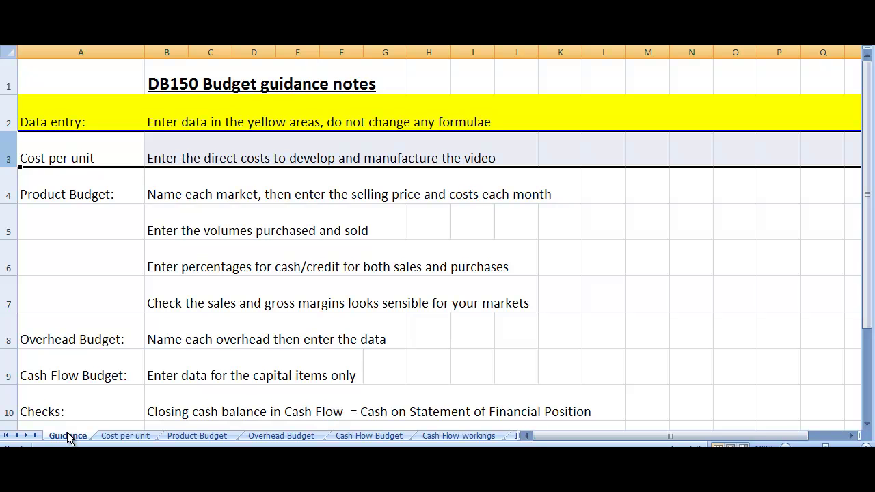
{"action": "left_click", "coordinate": [74, 226]}
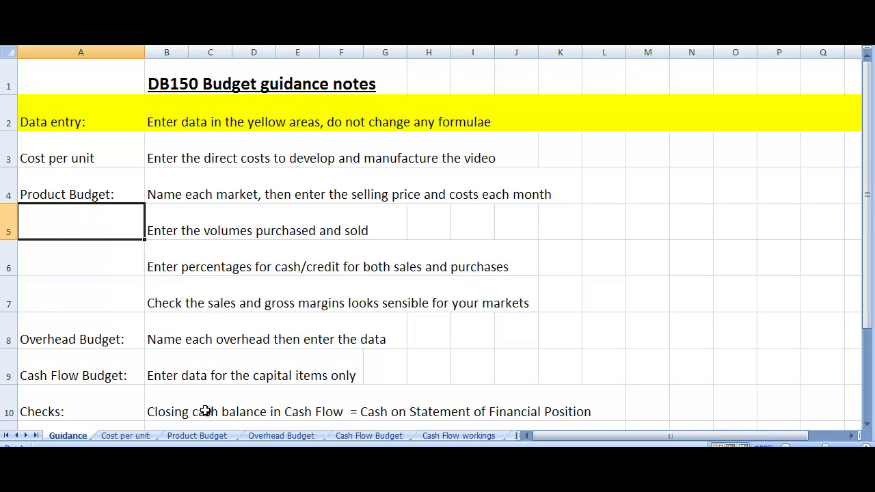
Revisit the Cost per unit sheet, and examine China's January Sales Price per unit in the Product Budget.
{"action": "left_click", "coordinate": [125, 436]}
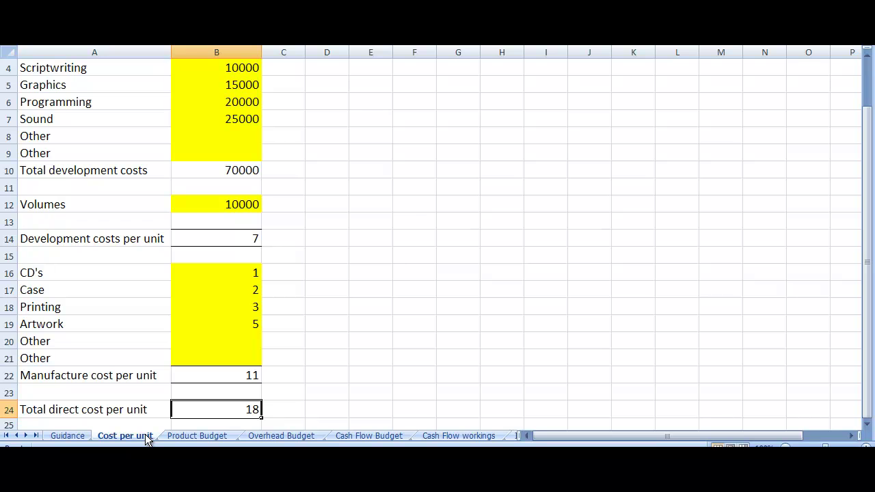
{"action": "left_click", "coordinate": [187, 439]}
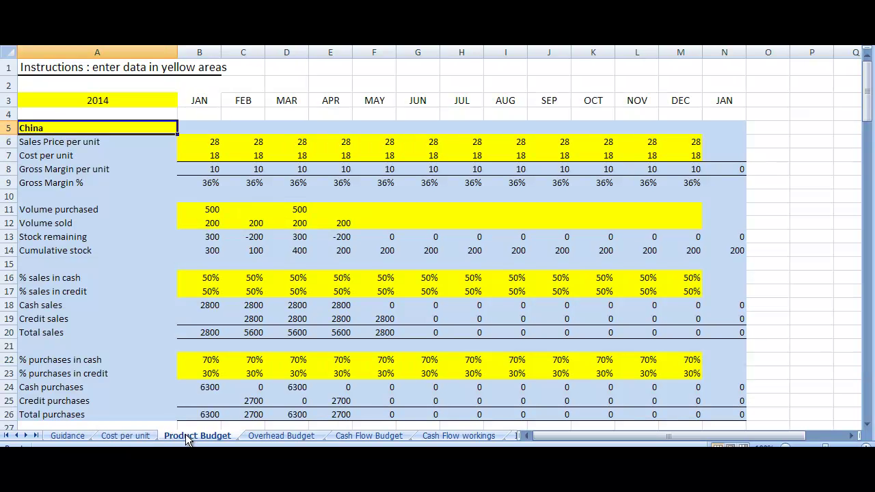
{"action": "left_click", "coordinate": [211, 143]}
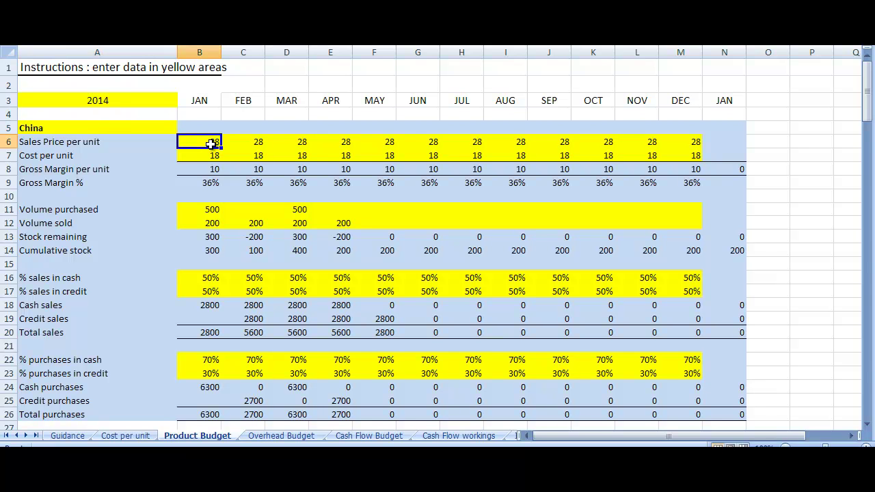